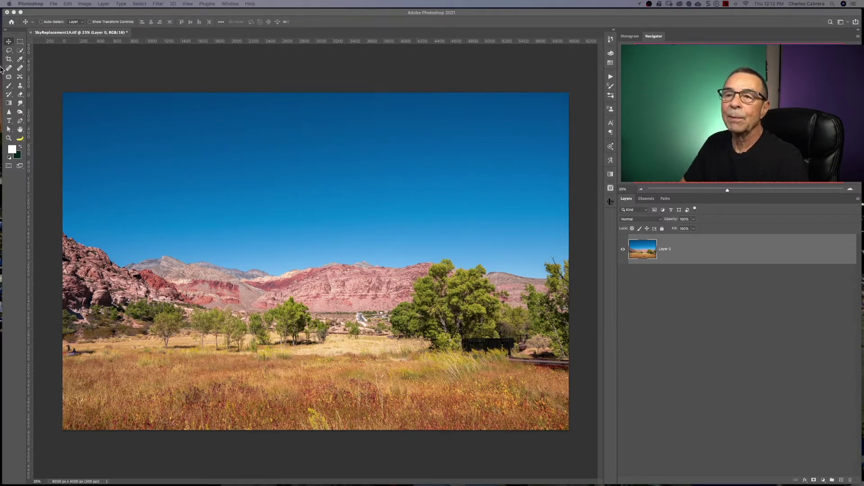
# Step: Launch Sky Replacement on the red-rock desert photo and preview a My Skies gradient sky
pyautogui.click(68, 4)
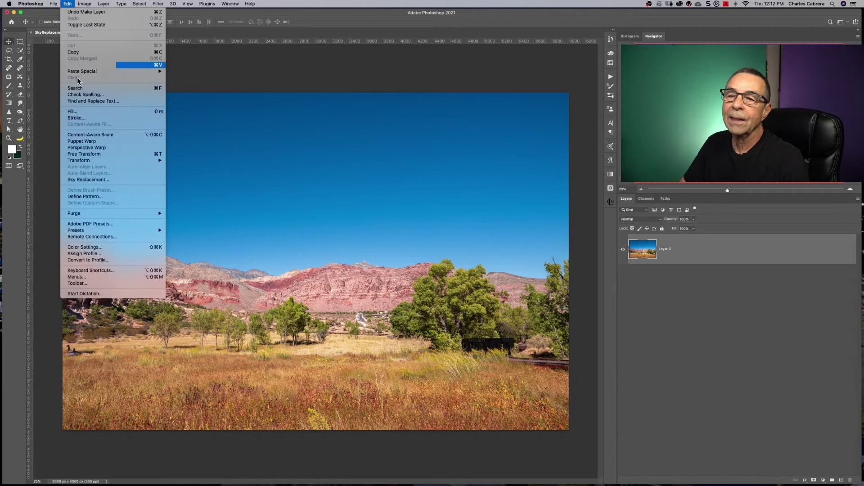
pyautogui.click(73, 180)
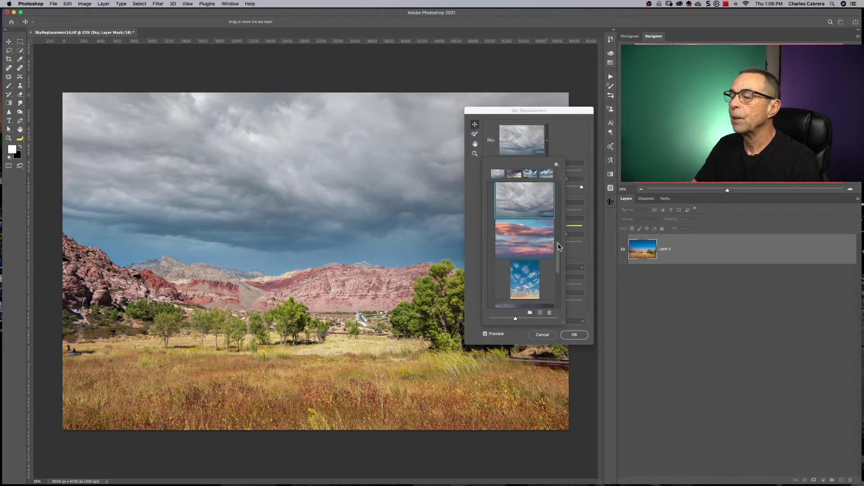
pyautogui.scroll(-5, 558, 246)
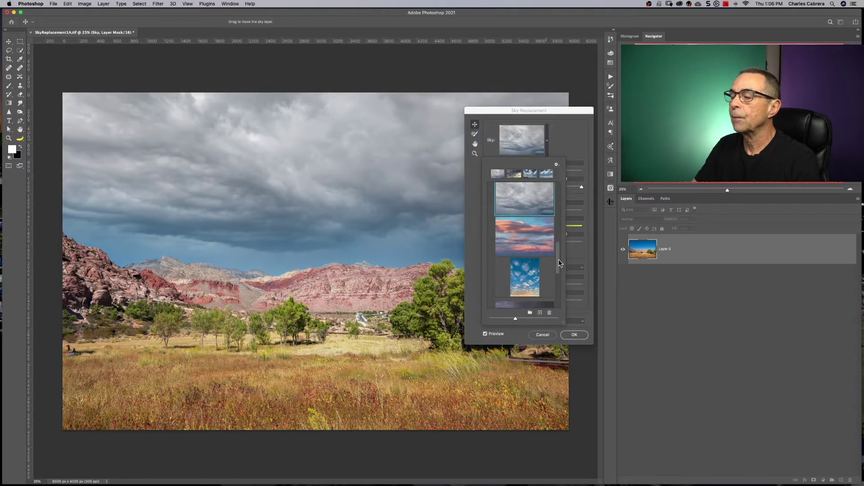
pyautogui.scroll(-2, 559, 273)
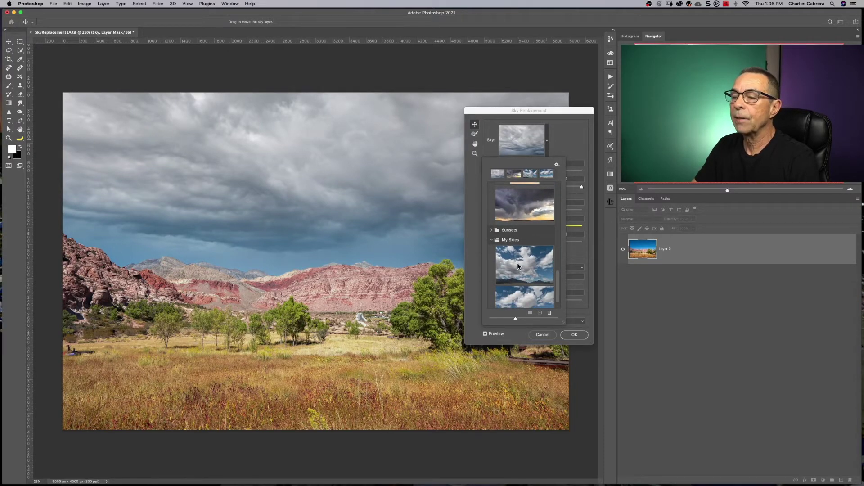
pyautogui.click(518, 264)
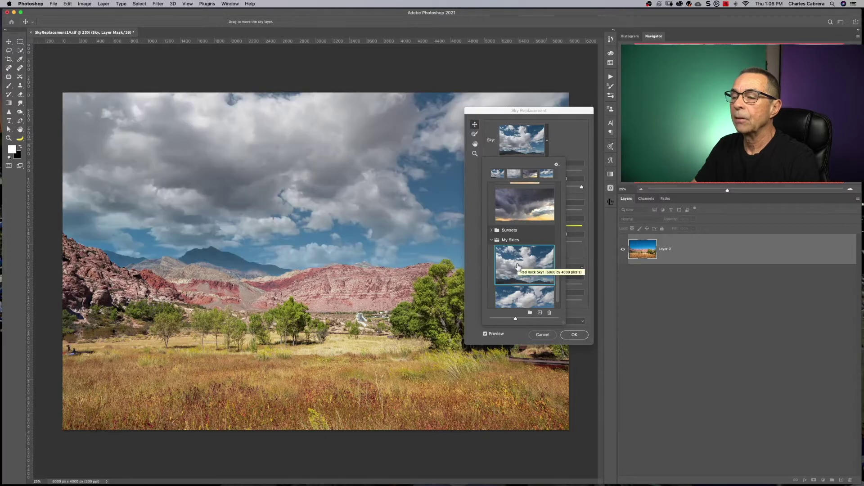
pyautogui.scroll(1, 558, 279)
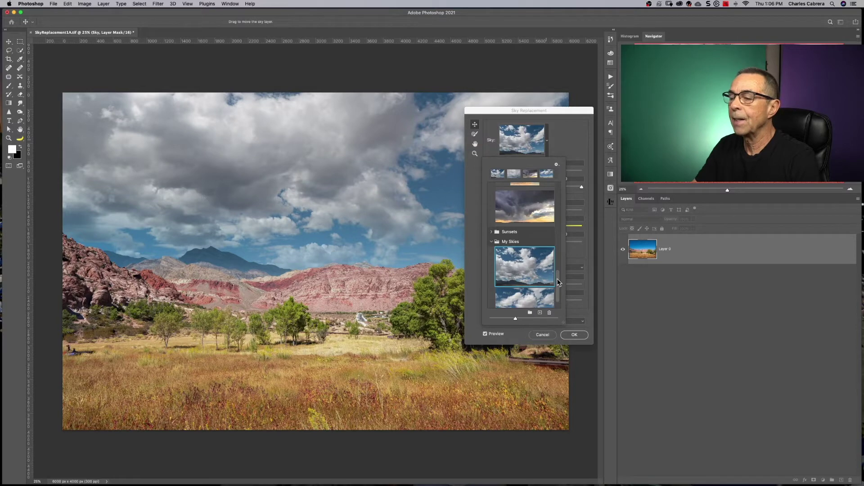
pyautogui.scroll(3, 558, 281)
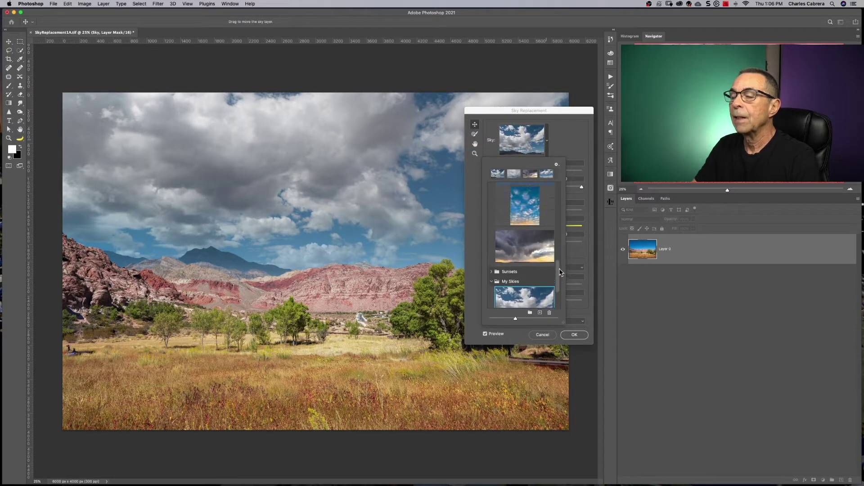
pyautogui.moveTo(558, 268); pyautogui.dragTo(558, 230)
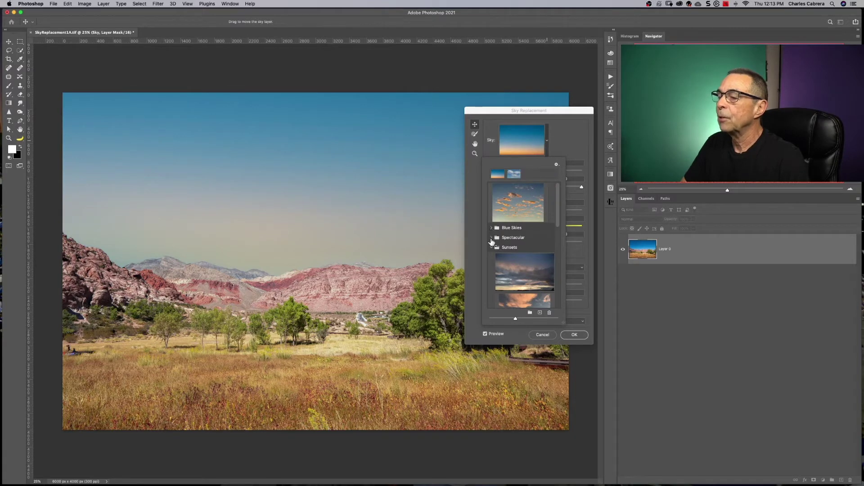
# Step: Expand the Spectacular group and pick the wispy BlueSky007 preset for the desert
pyautogui.click(491, 238)
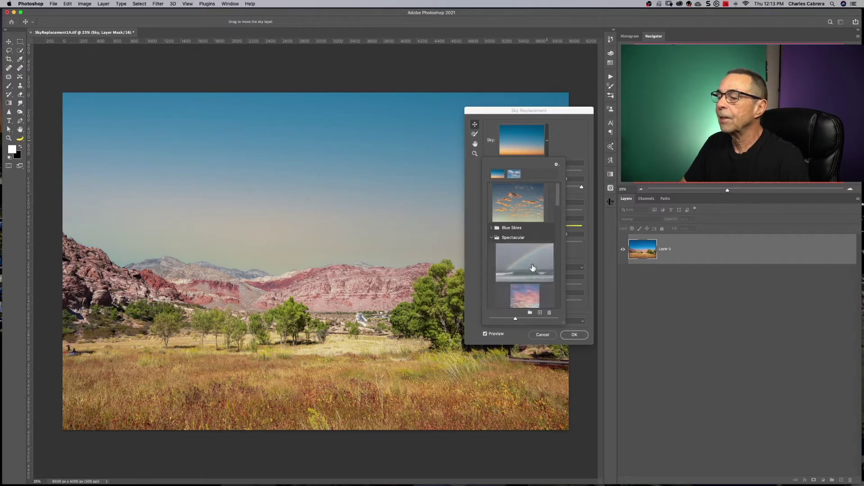
pyautogui.scroll(-3, 533, 267)
pyautogui.scroll(-5, 520, 234)
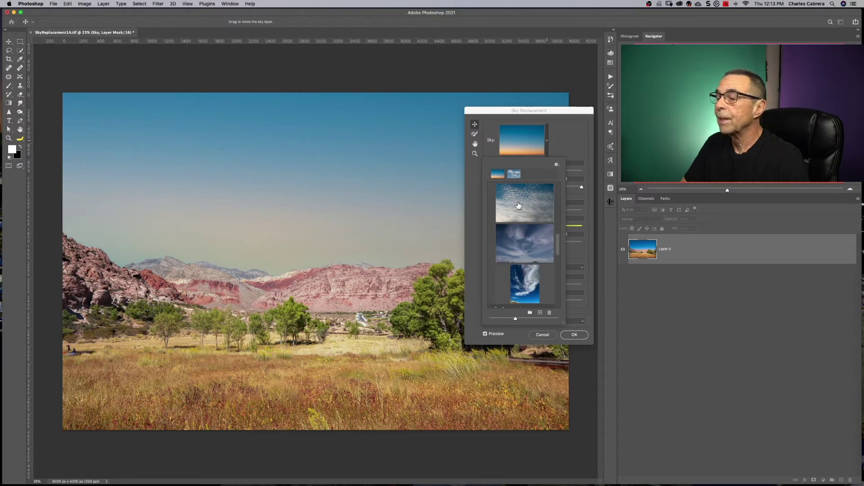
pyautogui.click(522, 238)
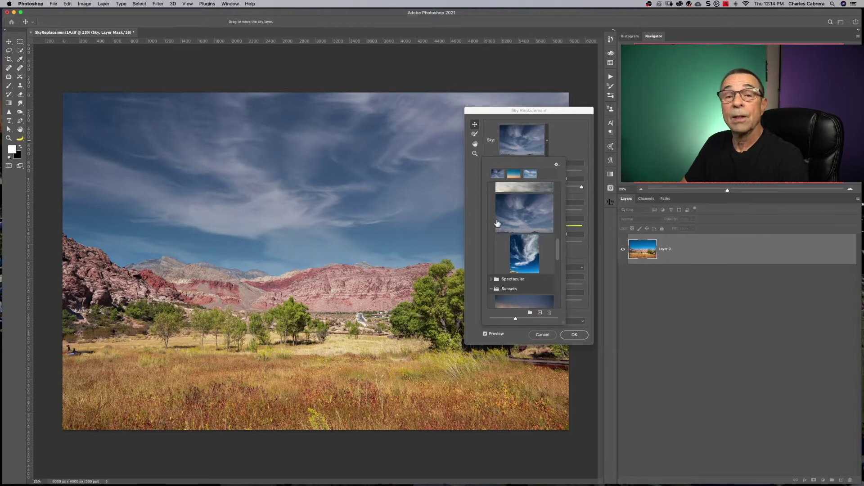
pyautogui.click(556, 165)
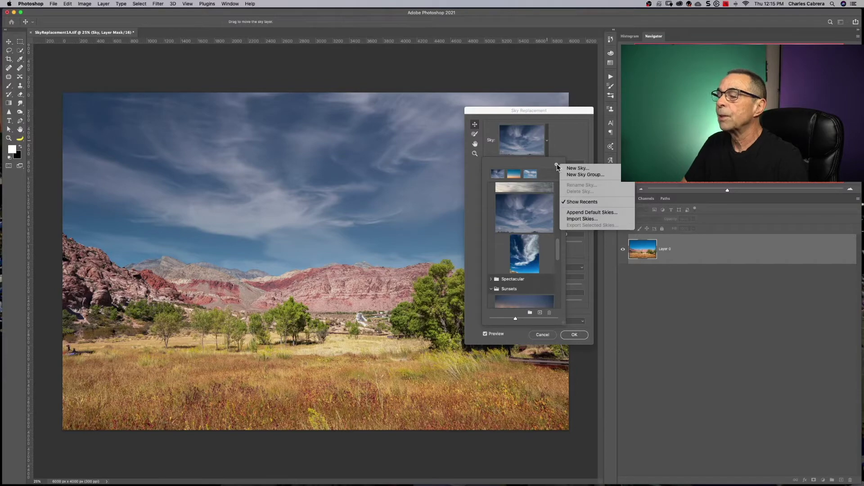
# Step: Create a new sky group named 'My Skies'
pyautogui.click(574, 174)
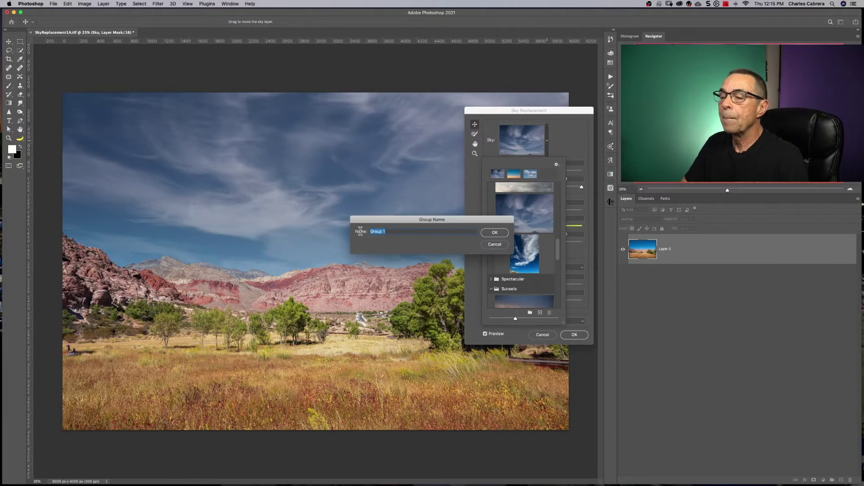
pyautogui.write('My Skies')
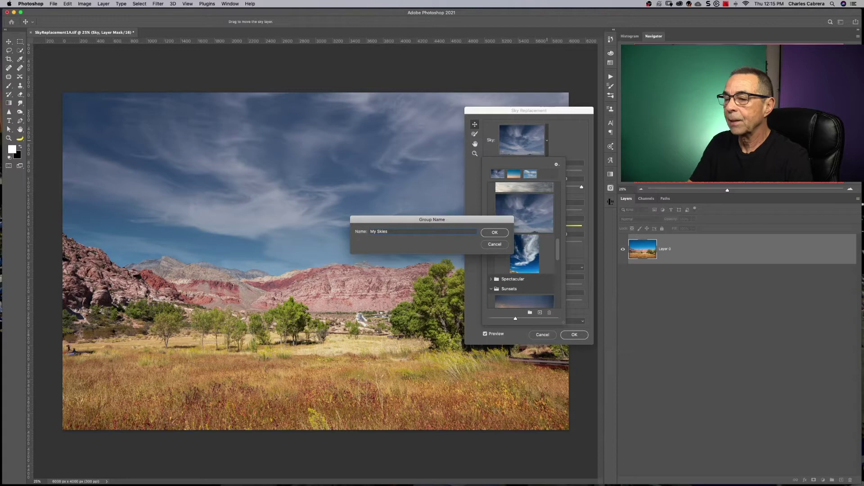
pyautogui.click(484, 232)
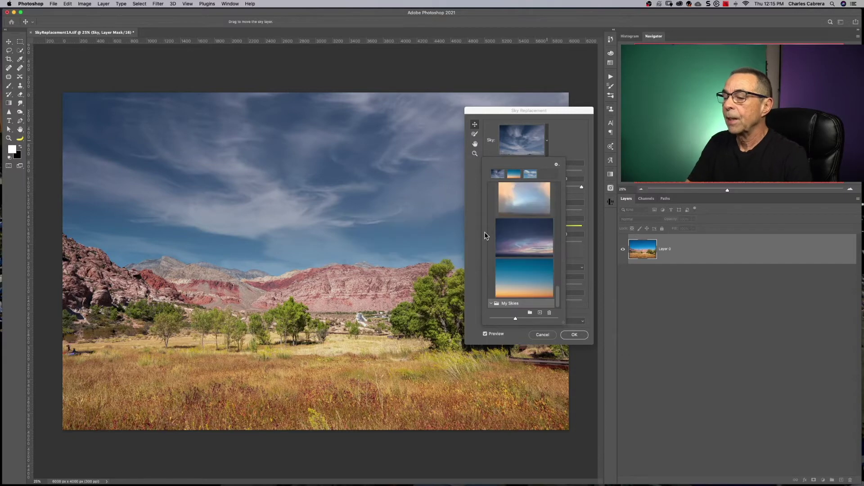
# Step: Add DSC00144.tif as a new sky named 'Red Rock Sky'
pyautogui.click(541, 314)
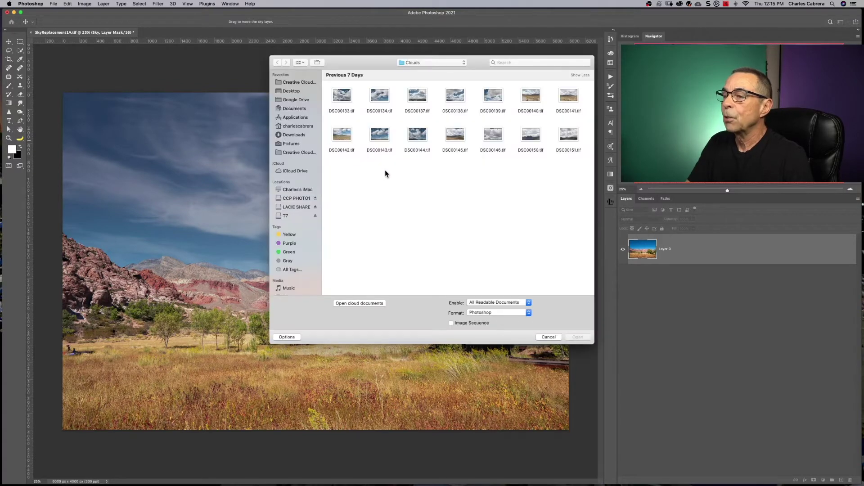
pyautogui.click(417, 134)
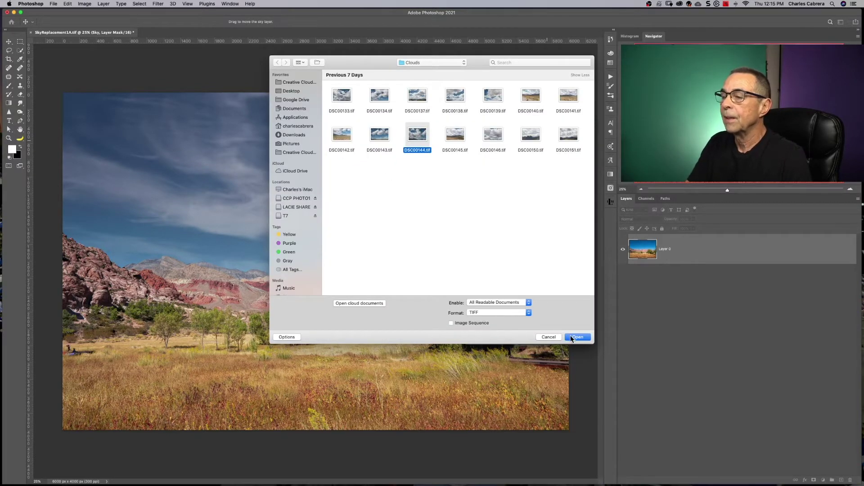
pyautogui.click(576, 337)
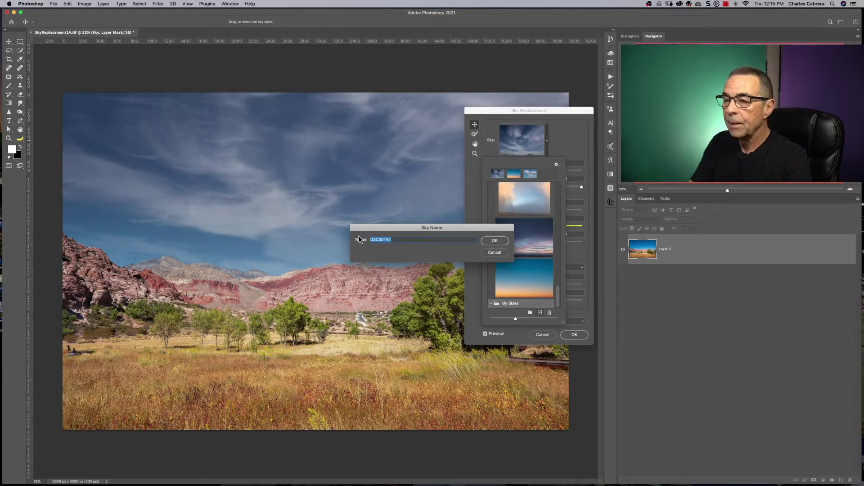
pyautogui.write('Red Rock')
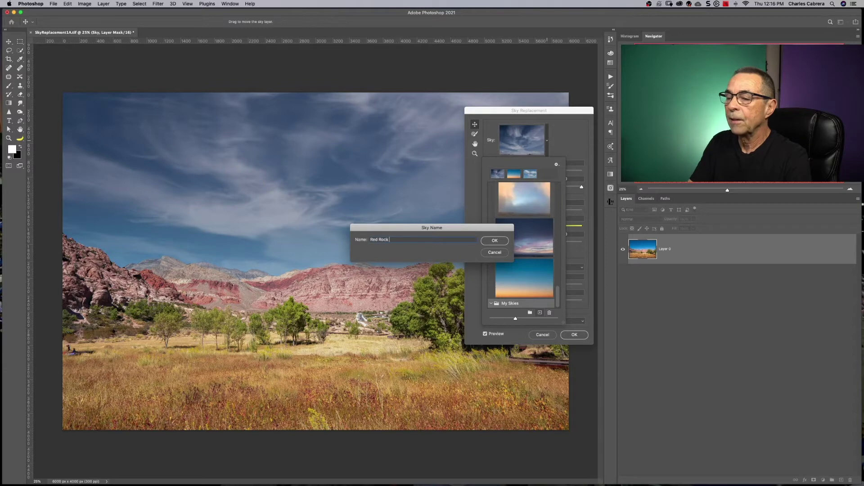
pyautogui.write(' Sky')
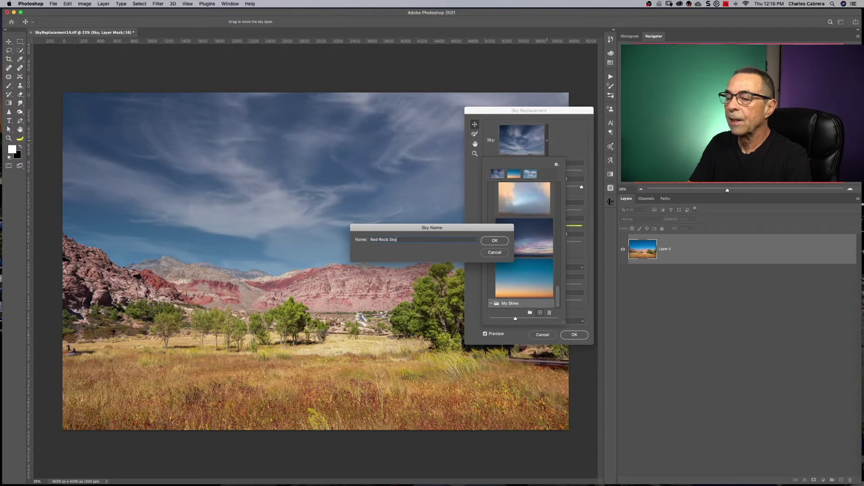
pyautogui.click(494, 241)
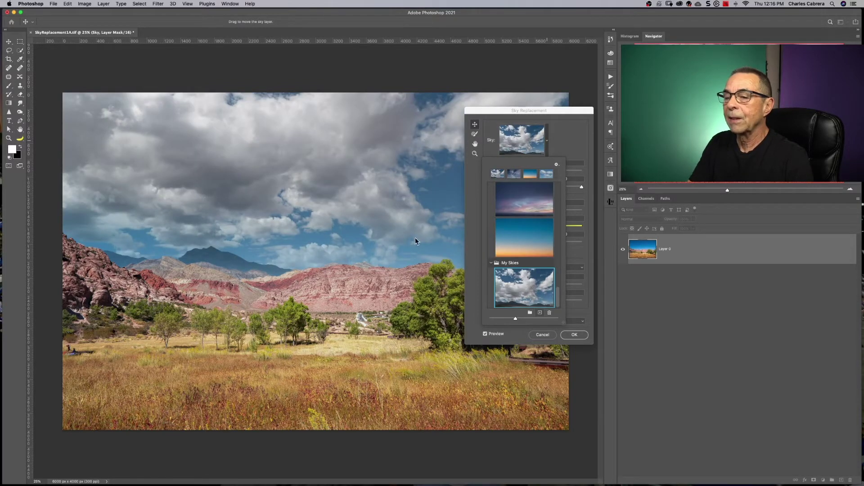
# Step: Close the sky picker and toggle Preview off and on to compare with the original
pyautogui.click(488, 336)
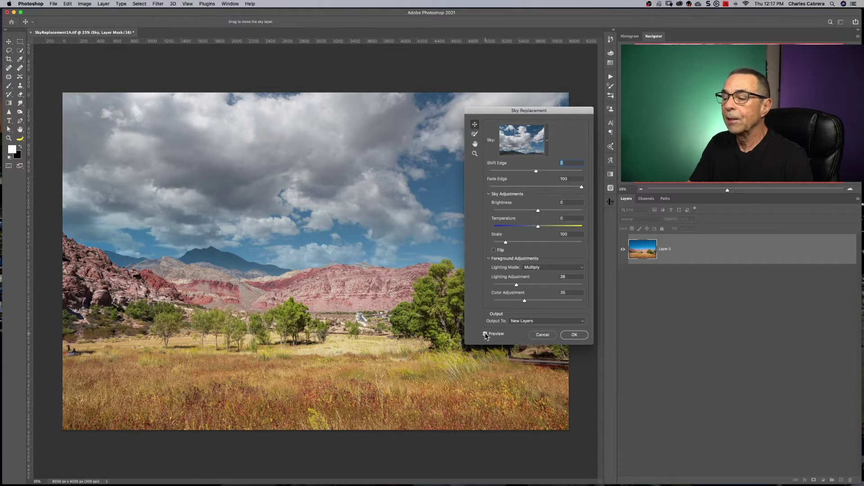
pyautogui.click(485, 334)
pyautogui.click(486, 334)
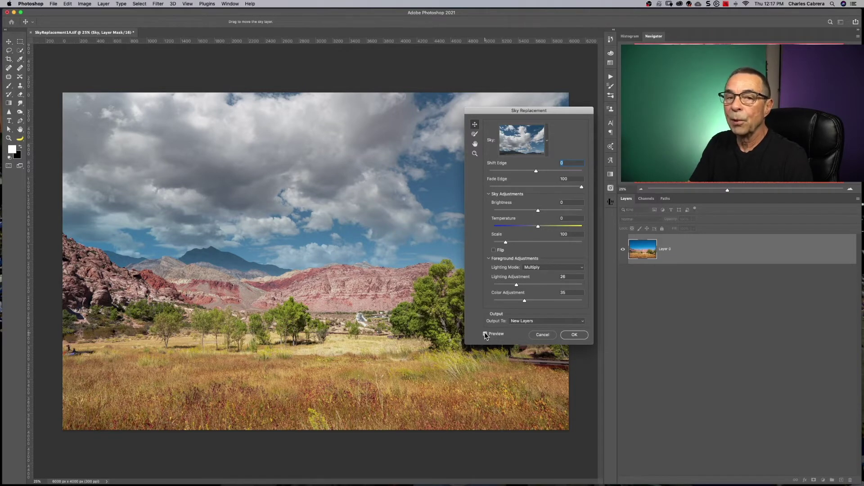
# Step: Reopen the sky picker and collapse the Blue Skies and Sunsets groups to reach My Skies
pyautogui.click(522, 140)
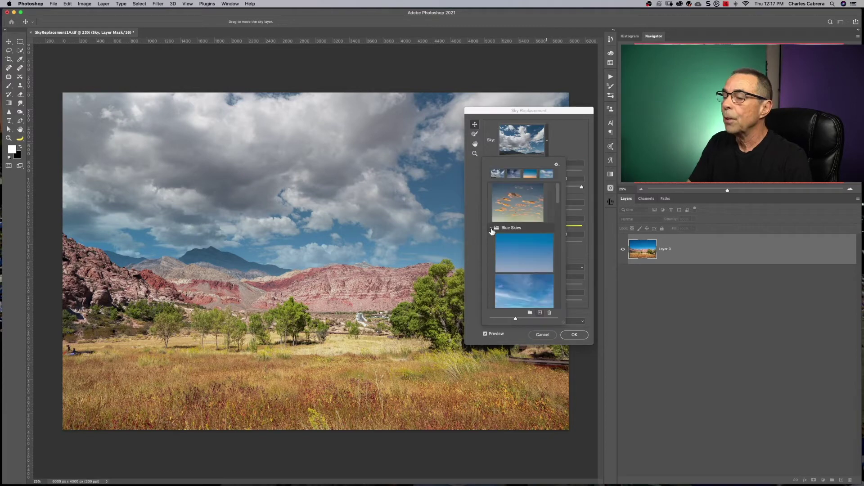
pyautogui.click(491, 228)
pyautogui.click(498, 249)
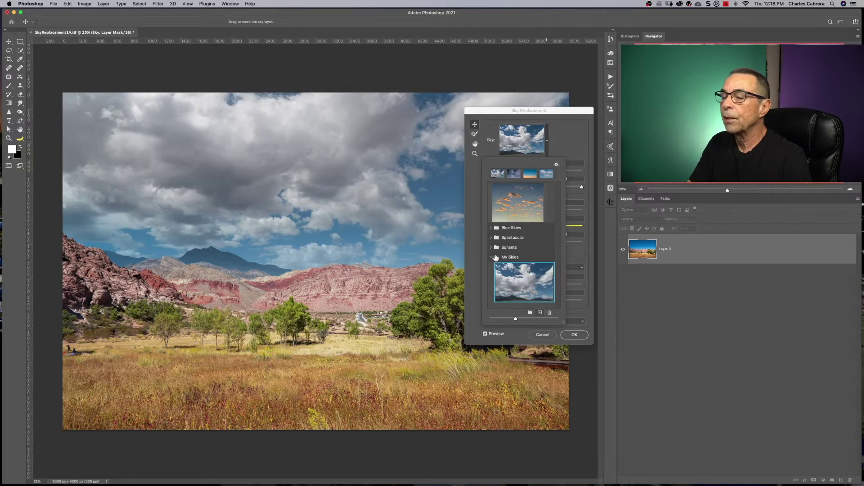
pyautogui.click(525, 295)
pyautogui.click(474, 126)
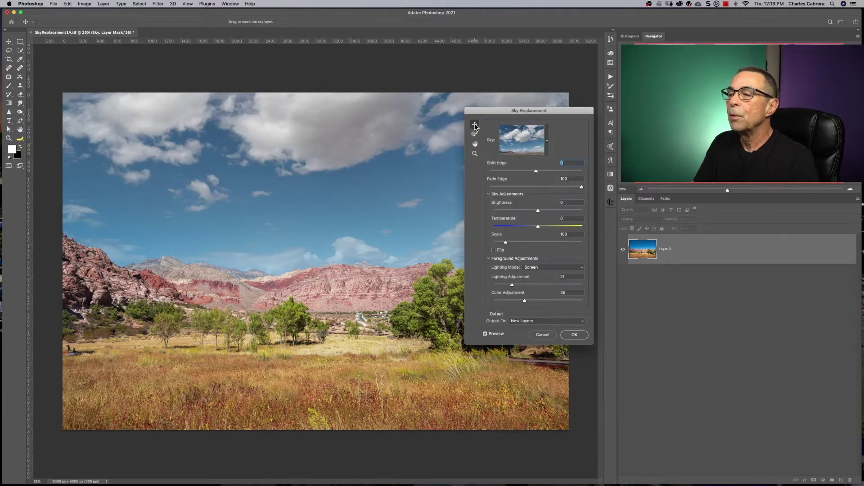
pyautogui.moveTo(333, 141); pyautogui.dragTo(289, 206)
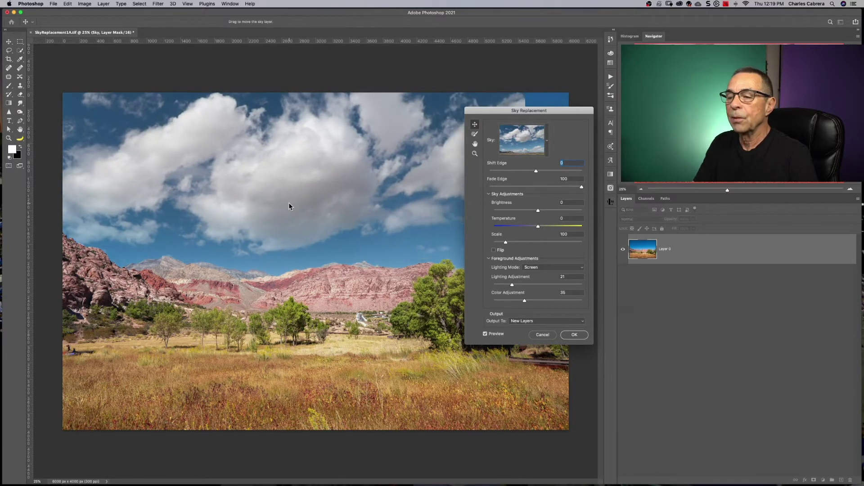
pyautogui.press('z')
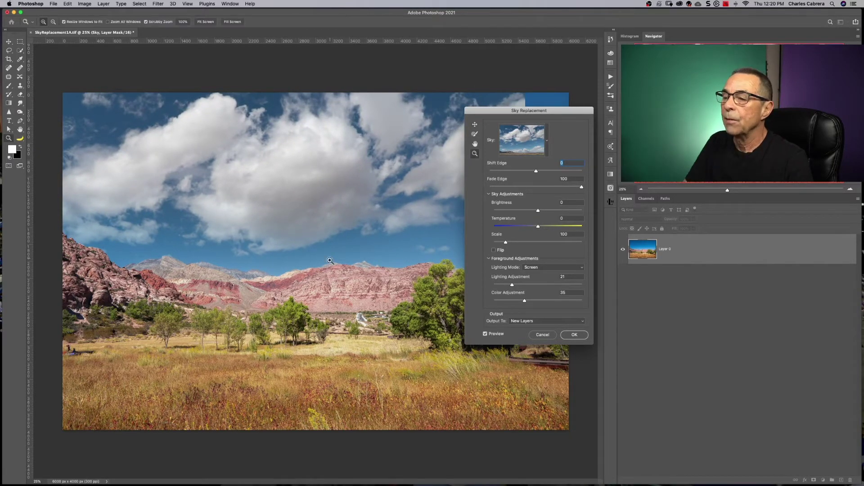
pyautogui.moveTo(327, 269); pyautogui.dragTo(228, 255)
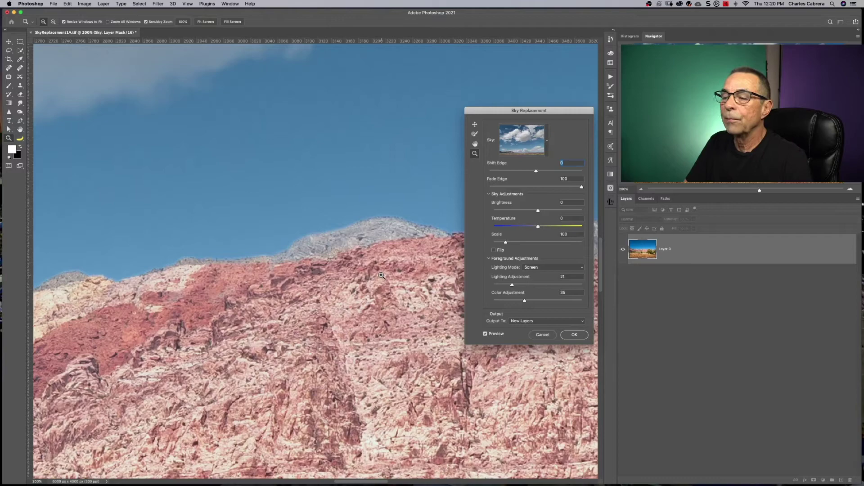
pyautogui.moveTo(381, 276); pyautogui.dragTo(261, 247)
pyautogui.moveTo(494, 271); pyautogui.dragTo(368, 239)
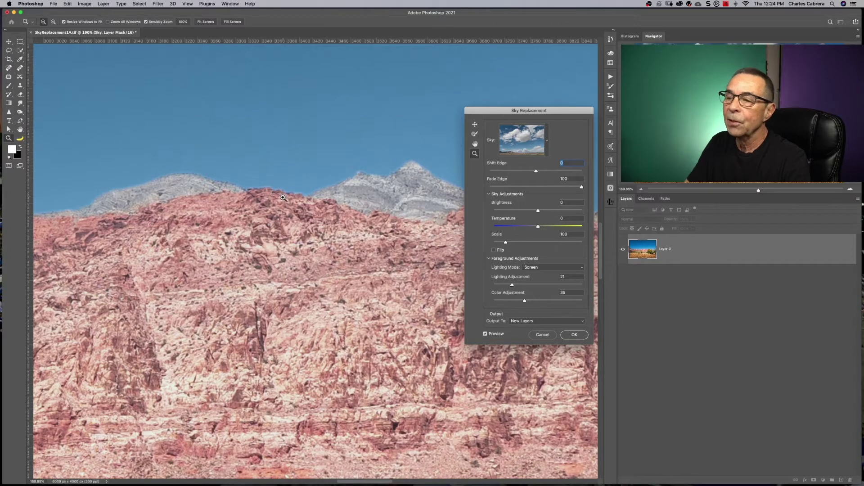
pyautogui.moveTo(511, 171); pyautogui.dragTo(535, 172)
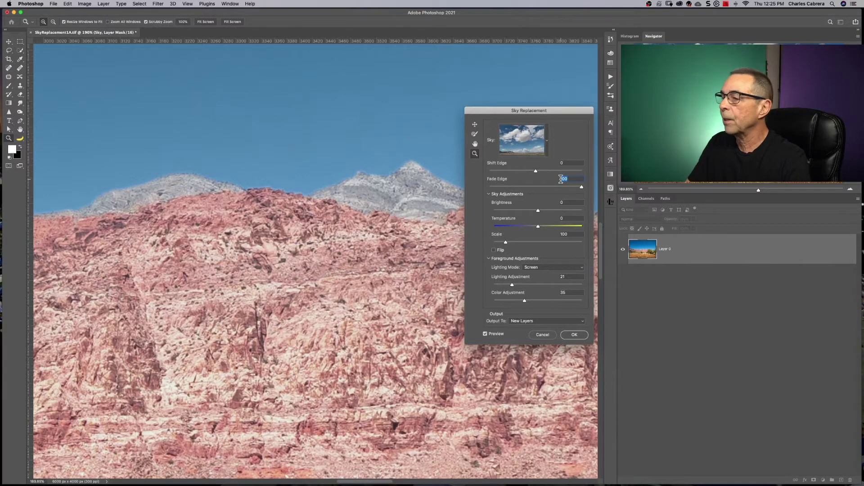
pyautogui.click(581, 189)
pyautogui.moveTo(581, 189); pyautogui.dragTo(567, 188)
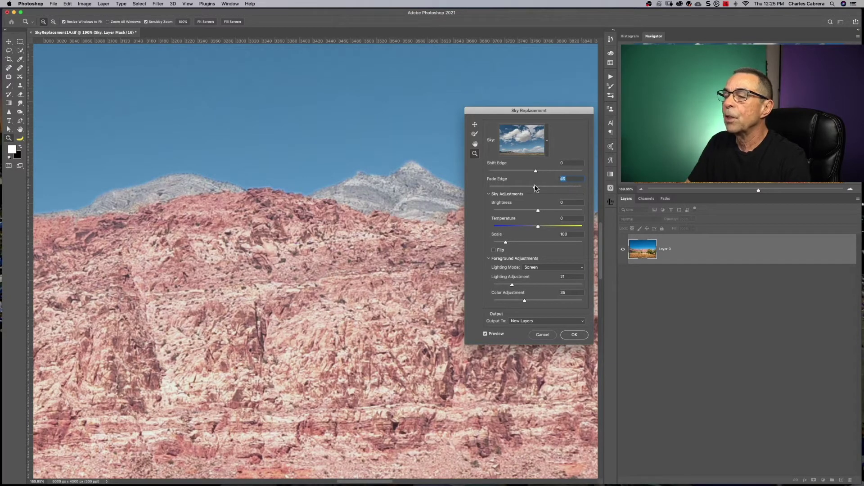
pyautogui.moveTo(508, 187); pyautogui.dragTo(579, 195)
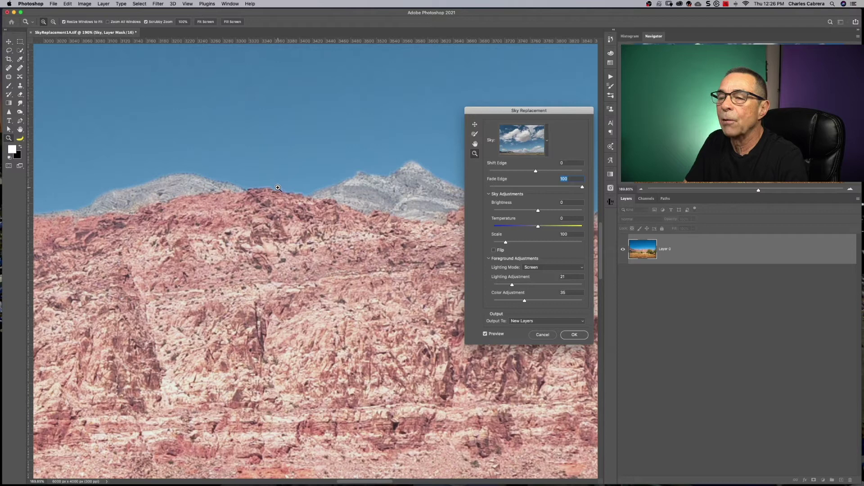
pyautogui.keyDown('alt'); pyautogui.click(283, 181); pyautogui.keyUp('alt')
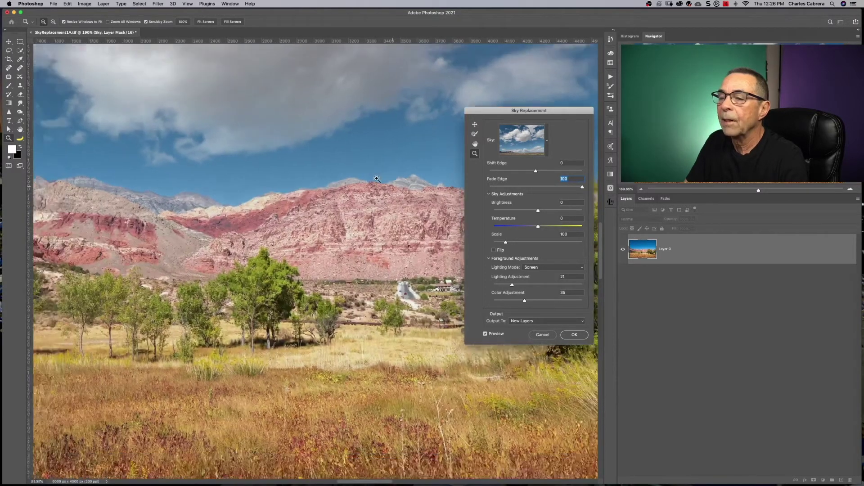
# Step: Brighten the replacement sky, shift it left, and adjust its scale to about 230
pyautogui.moveTo(537, 210); pyautogui.dragTo(500, 243)
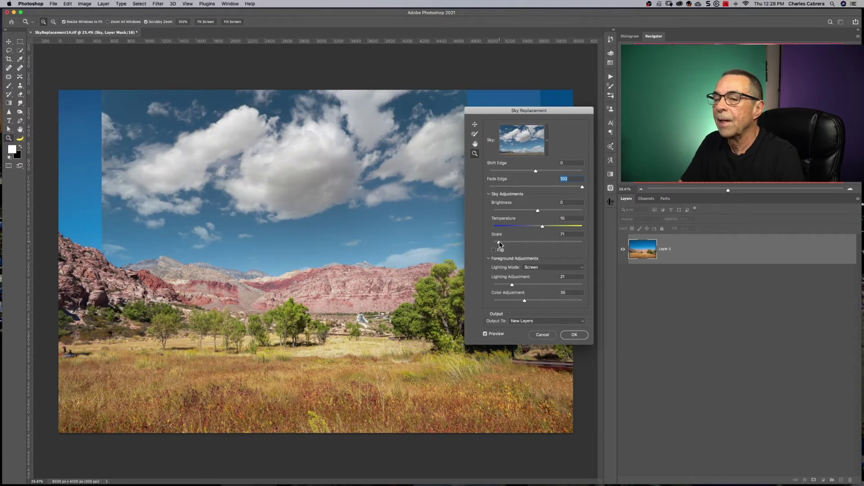
pyautogui.click(475, 124)
pyautogui.moveTo(340, 172)
pyautogui.mouseDown()
pyautogui.moveTo(298, 174)
pyautogui.moveTo(357, 180)
pyautogui.moveTo(345, 177)
pyautogui.mouseUp()
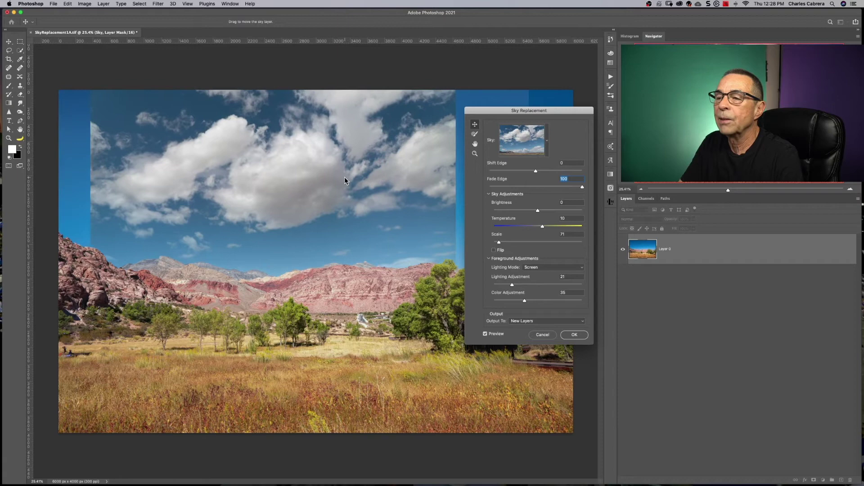
pyautogui.moveTo(499, 242); pyautogui.dragTo(525, 243)
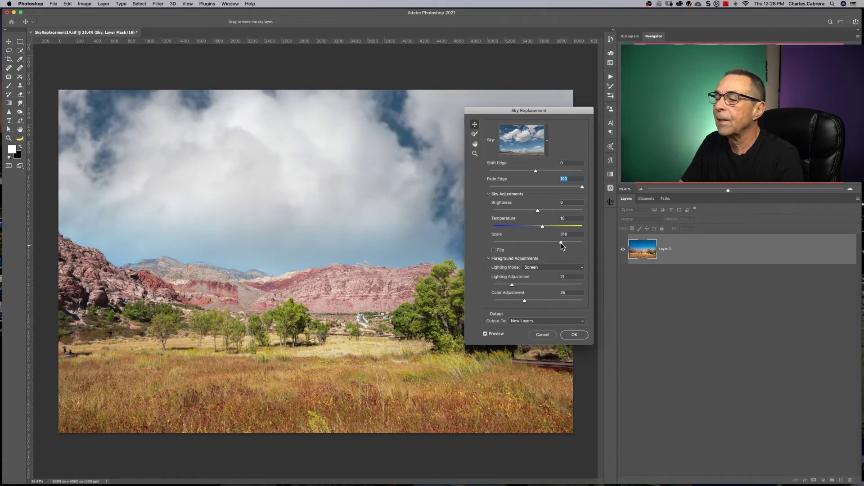
pyautogui.moveTo(561, 243); pyautogui.dragTo(540, 242)
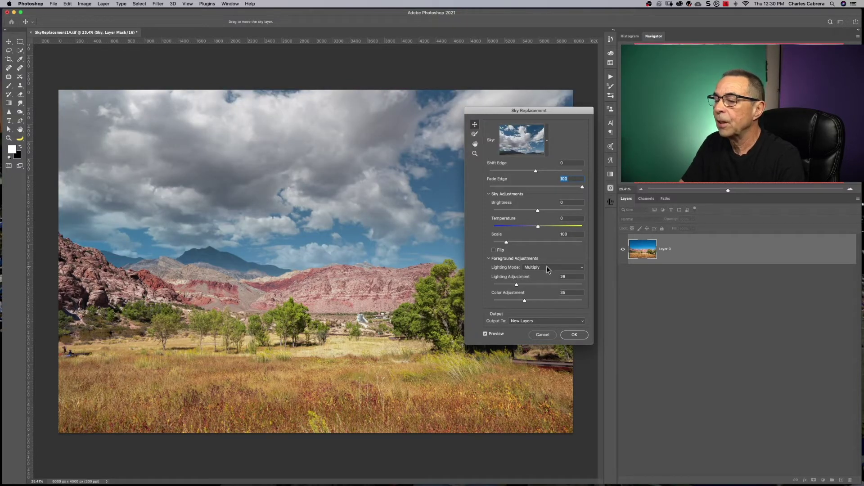
# Step: Set the foreground Lighting Mode to Multiply after trying Screen, comparing with Preview toggles
pyautogui.click(548, 267)
pyautogui.click(544, 273)
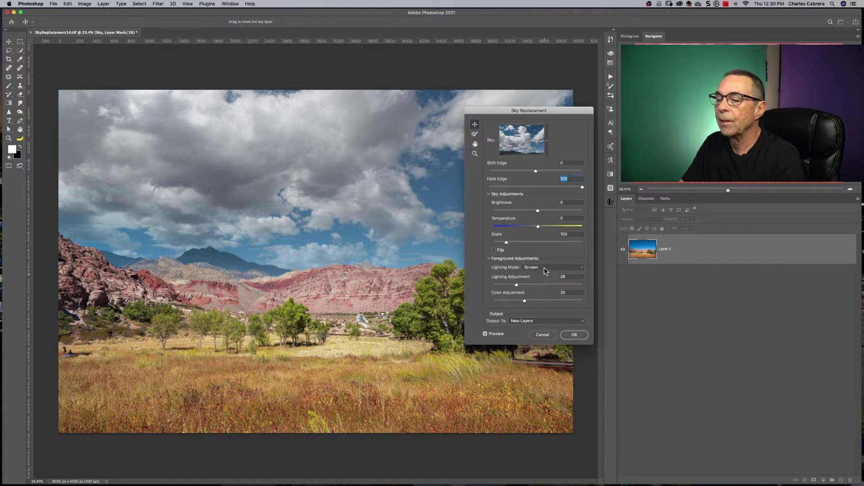
pyautogui.click(543, 268)
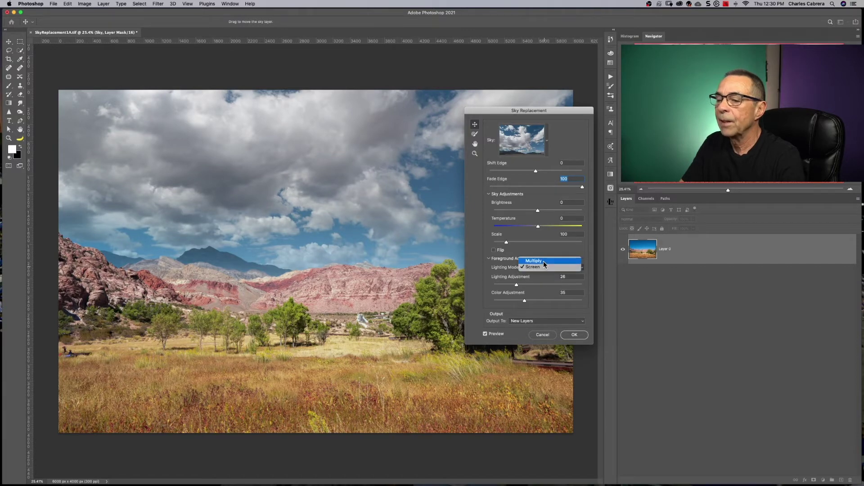
pyautogui.click(543, 261)
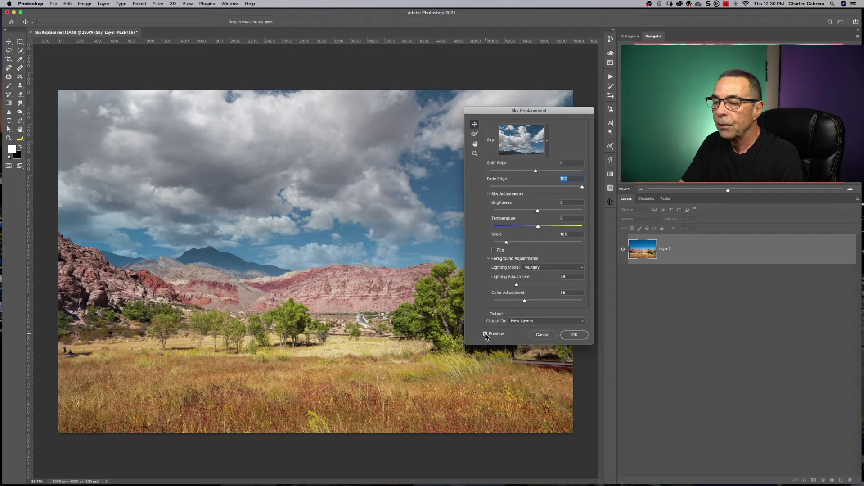
pyautogui.click(485, 333)
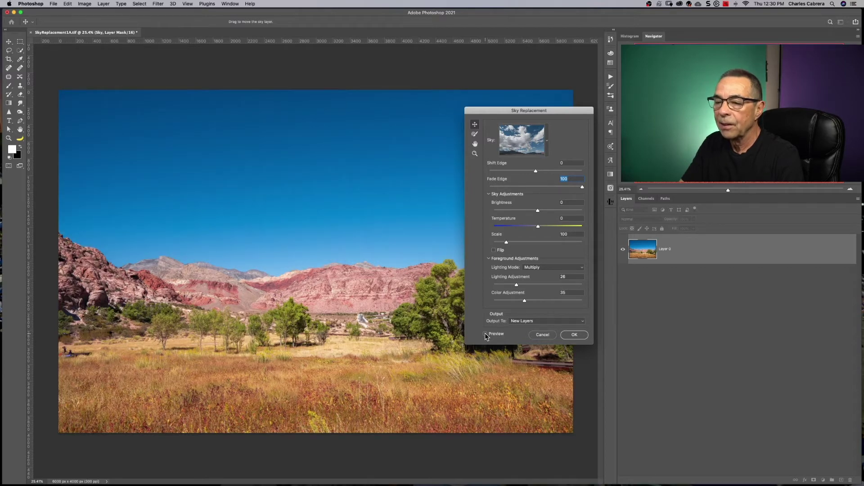
pyautogui.click(484, 334)
pyautogui.click(485, 334)
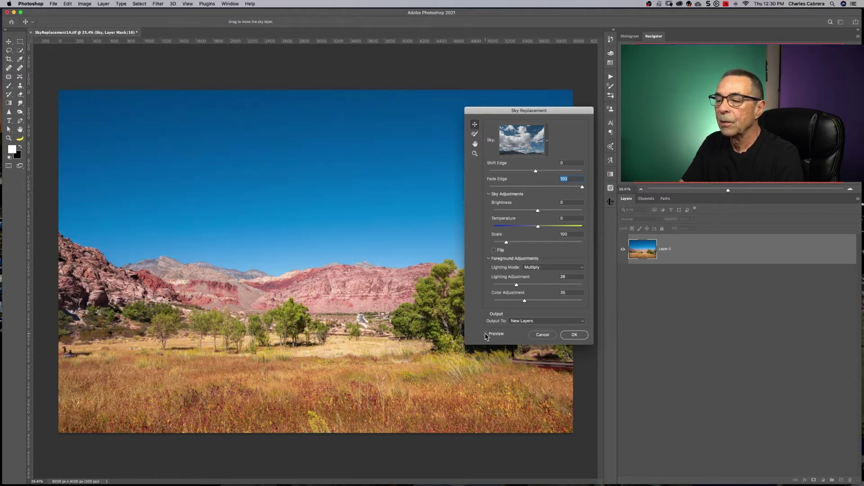
pyautogui.click(485, 333)
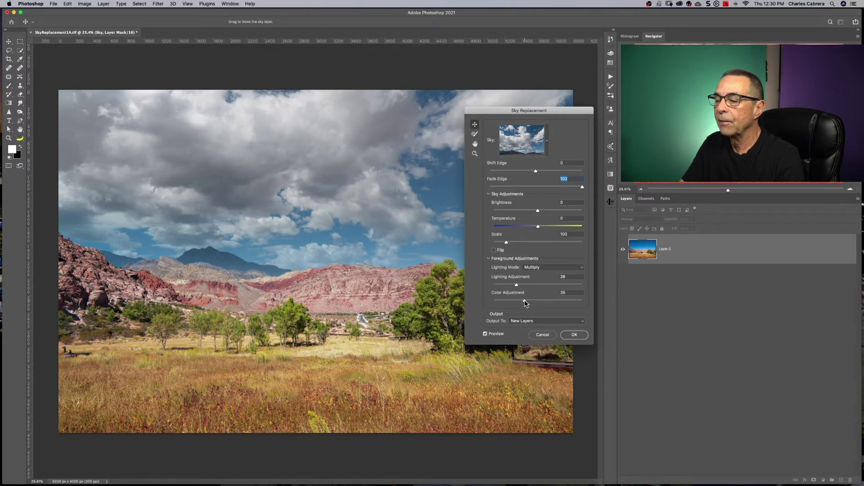
# Step: Set Color Adjustment to 15 and Lighting Adjustment to 26, and test flipping the sky
pyautogui.moveTo(524, 302); pyautogui.dragTo(511, 302)
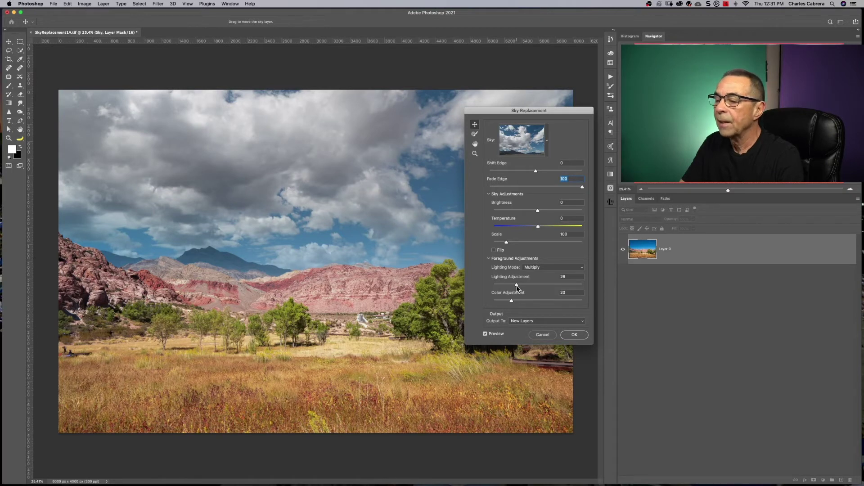
pyautogui.moveTo(516, 287)
pyautogui.mouseDown()
pyautogui.moveTo(562, 288)
pyautogui.moveTo(507, 287)
pyautogui.mouseUp()
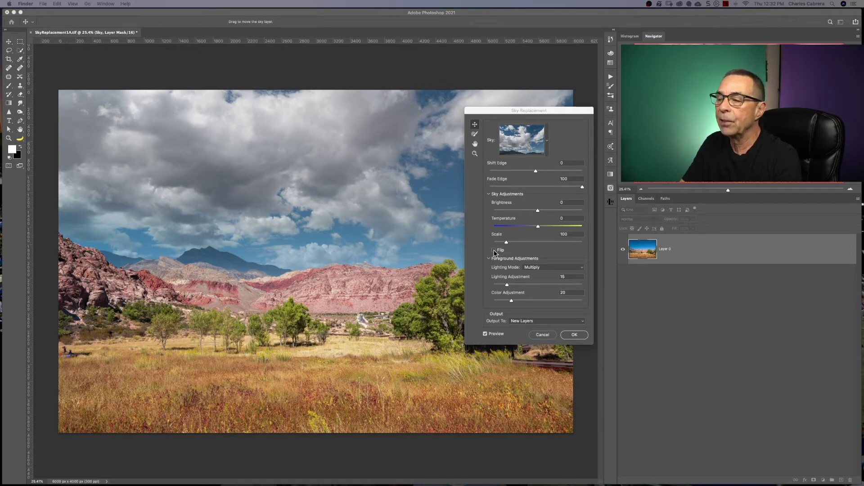
pyautogui.click(494, 251)
pyautogui.click(495, 251)
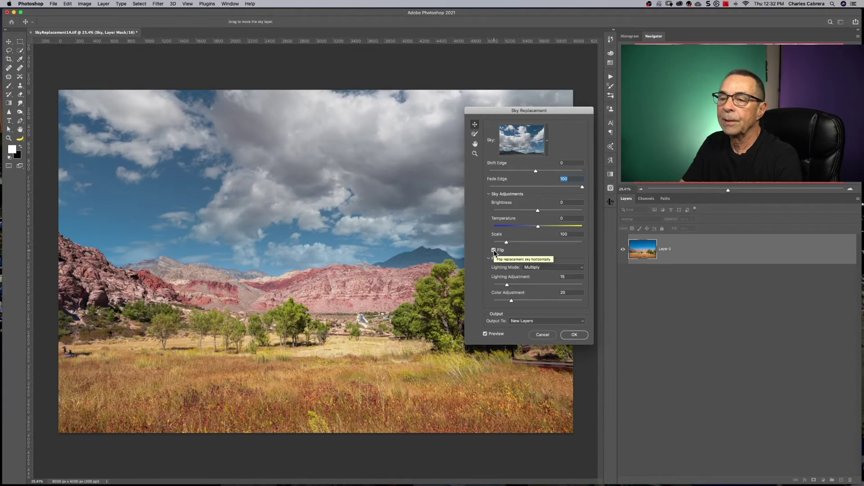
pyautogui.click(494, 251)
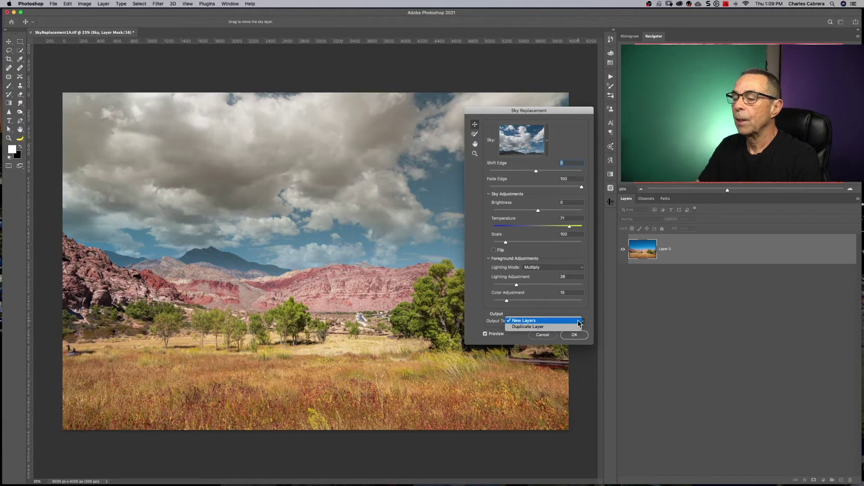
# Step: Apply the sky replacement as New Layers and toggle the Sky mask off and on
pyautogui.click(579, 321)
pyautogui.click(573, 335)
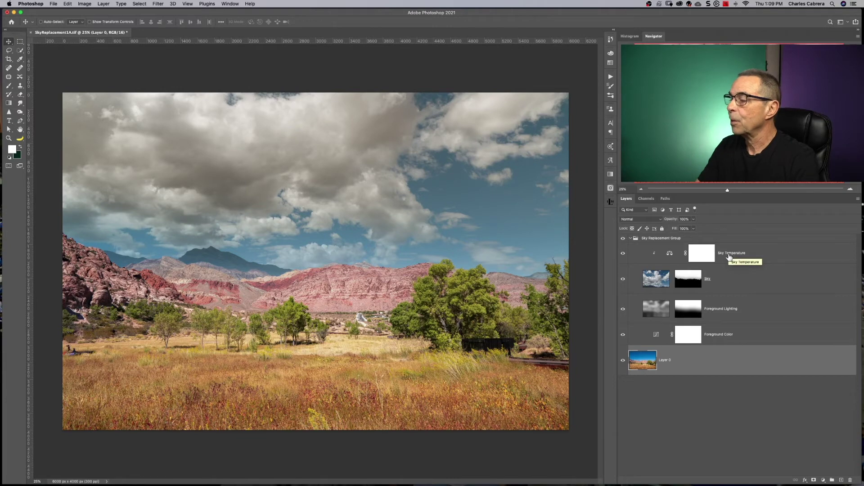
pyautogui.keyDown('shift'); pyautogui.click(686, 282); pyautogui.keyUp('shift')
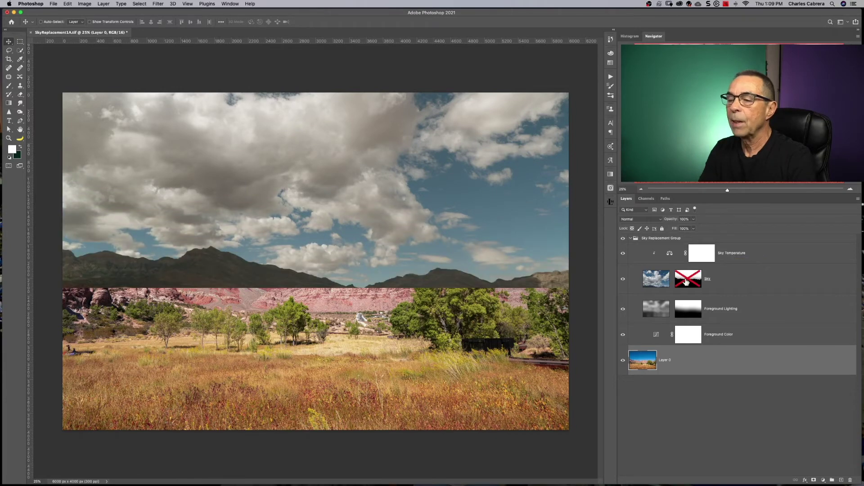
pyautogui.keyDown('shift'); pyautogui.click(686, 282); pyautogui.keyUp('shift')
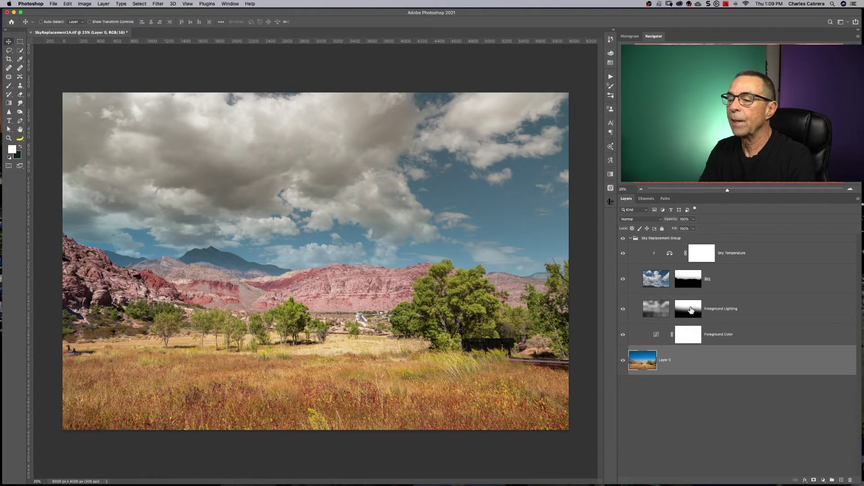
# Step: Toggle the Foreground Lighting mask, then open the Foreground Color layer's curves settings
pyautogui.keyDown('shift'); pyautogui.click(691, 310); pyautogui.keyUp('shift')
pyautogui.keyDown('shift'); pyautogui.click(691, 310); pyautogui.keyUp('shift')
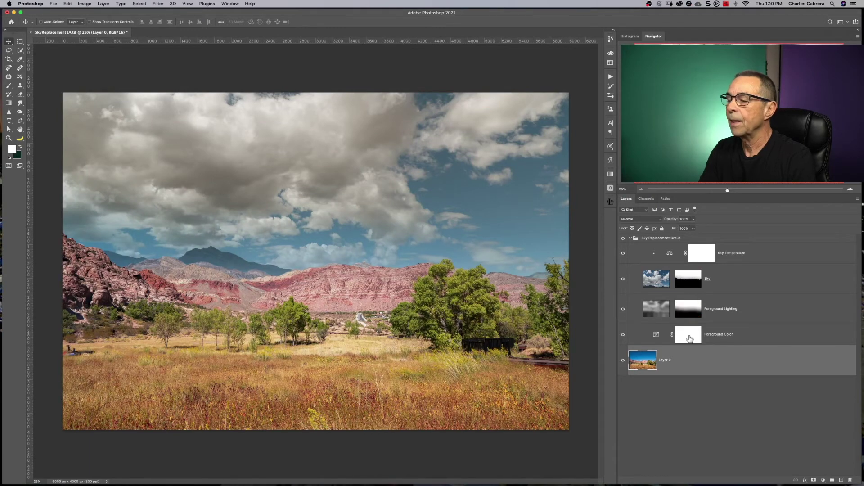
pyautogui.click(657, 335)
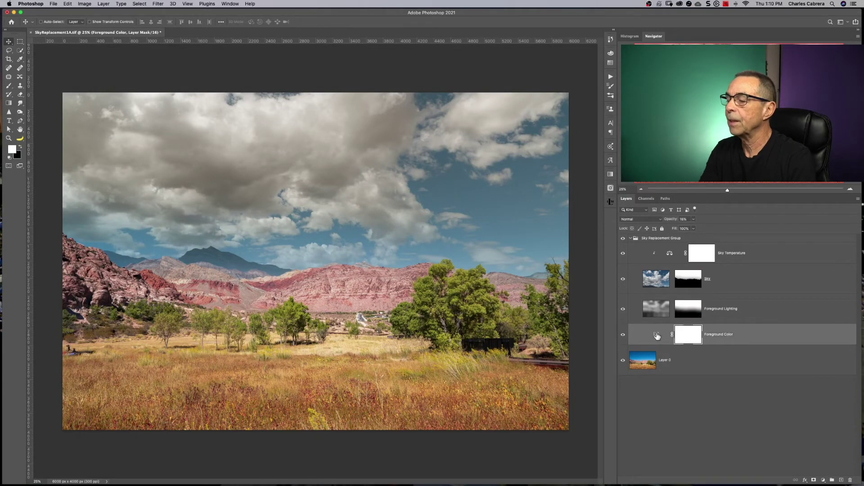
pyautogui.doubleClick(657, 335)
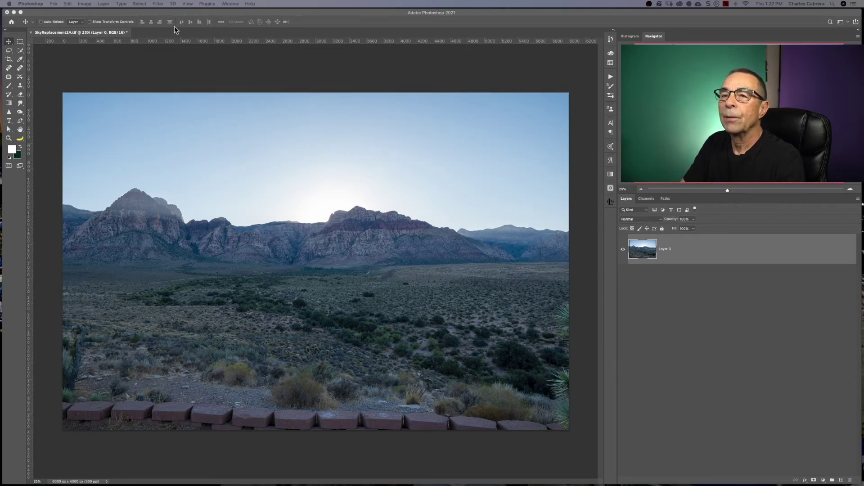
# Step: Open the Edit menu for the red-rock desert photo
pyautogui.click(84, 4)
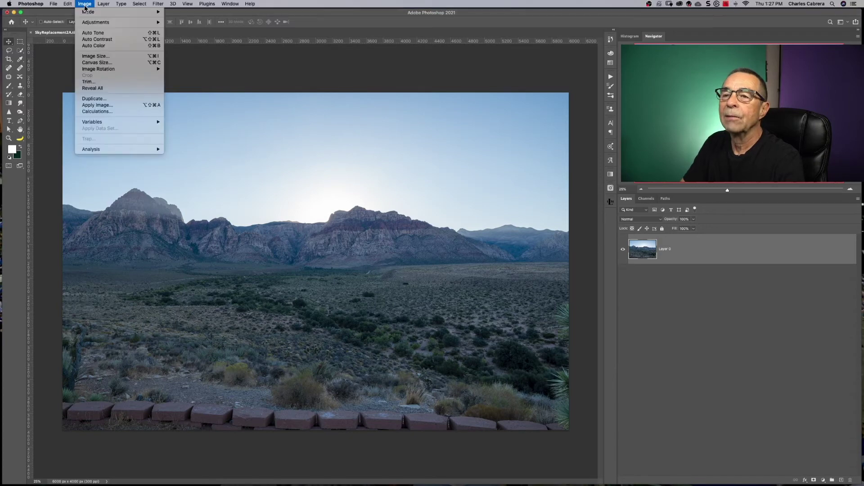
# Step: Start Sky Replacement on the desert photo and try the pink dusk preset sky
pyautogui.moveTo(68, 4)
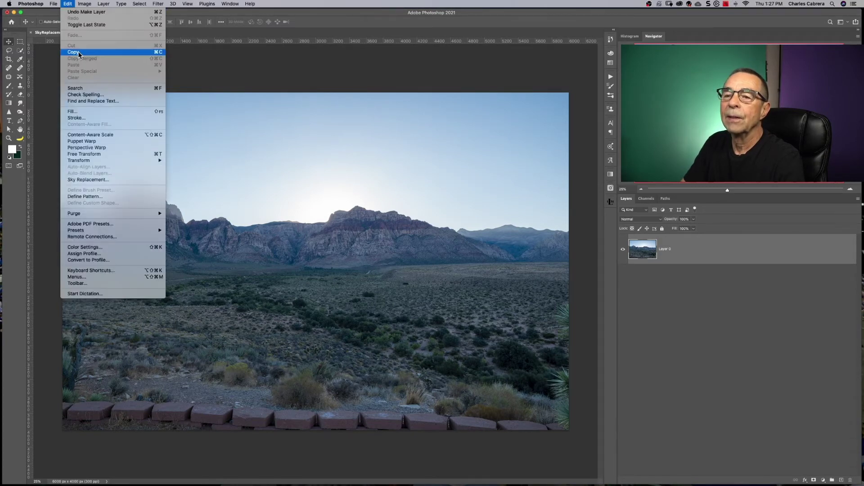
pyautogui.click(95, 179)
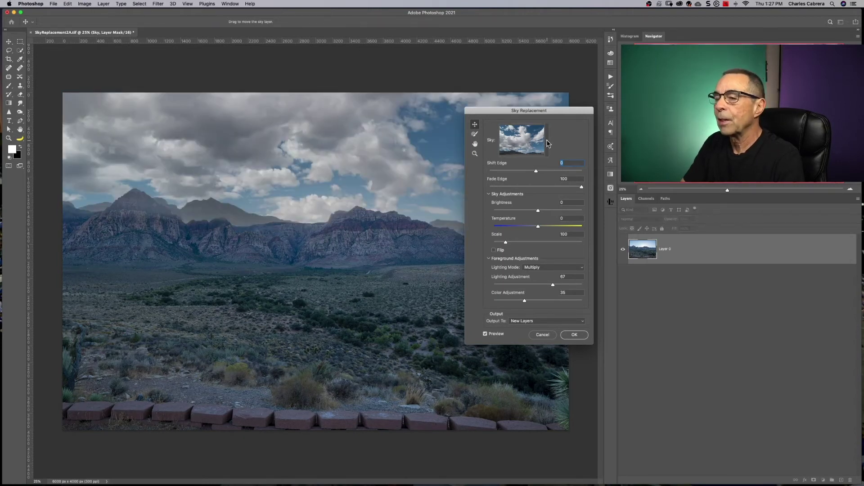
pyautogui.click(547, 140)
pyautogui.scroll(-5, 560, 223)
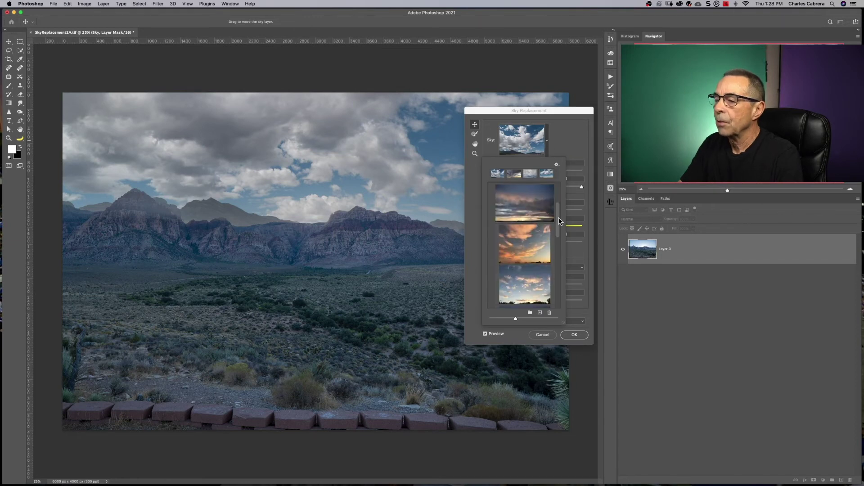
pyautogui.scroll(-3, 559, 223)
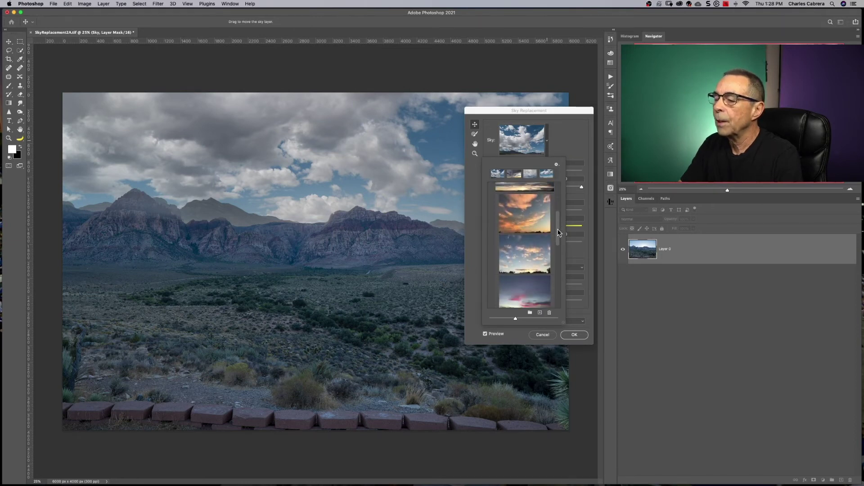
pyautogui.scroll(-1, 558, 238)
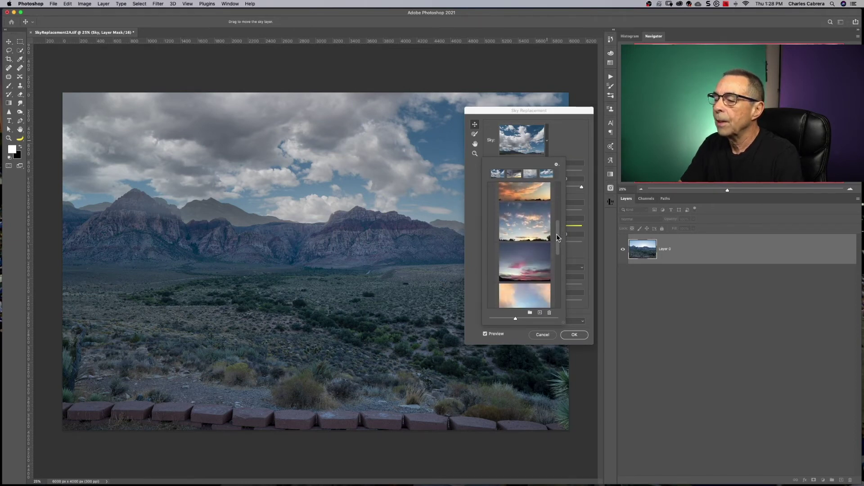
pyautogui.click(524, 266)
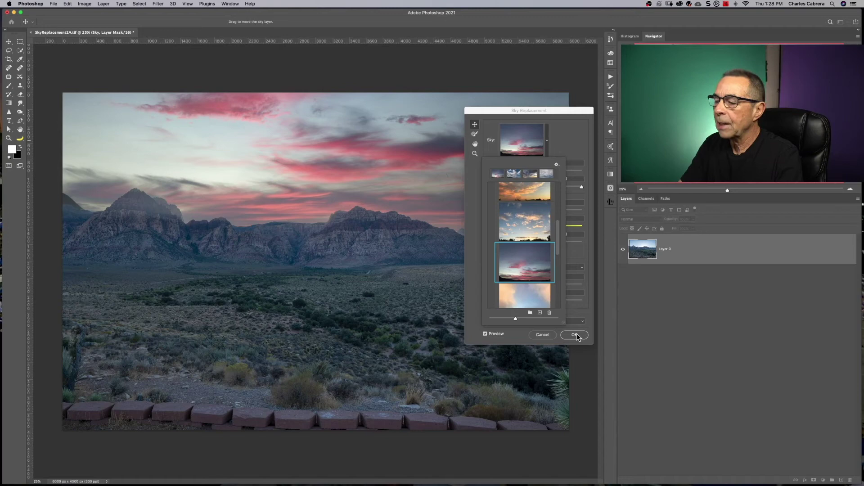
# Step: Try the orange-lit cloud sky, then settle on the vivid pink sunset preset
pyautogui.scroll(2, 531, 244)
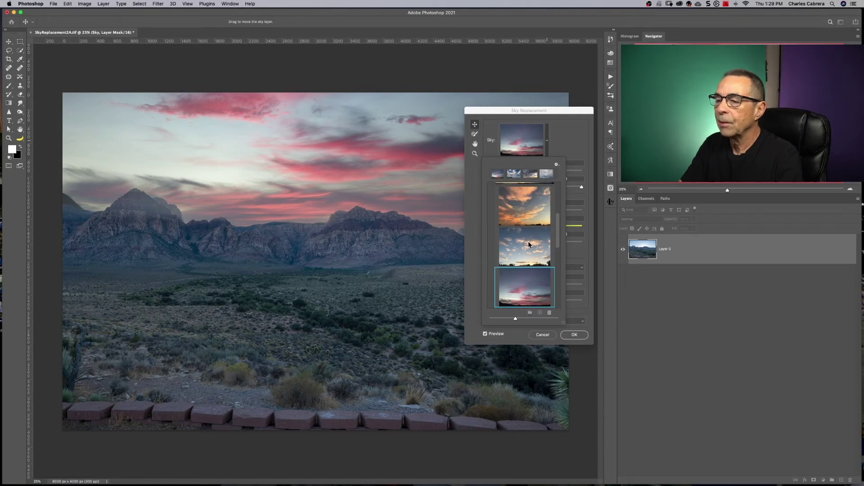
pyautogui.click(529, 245)
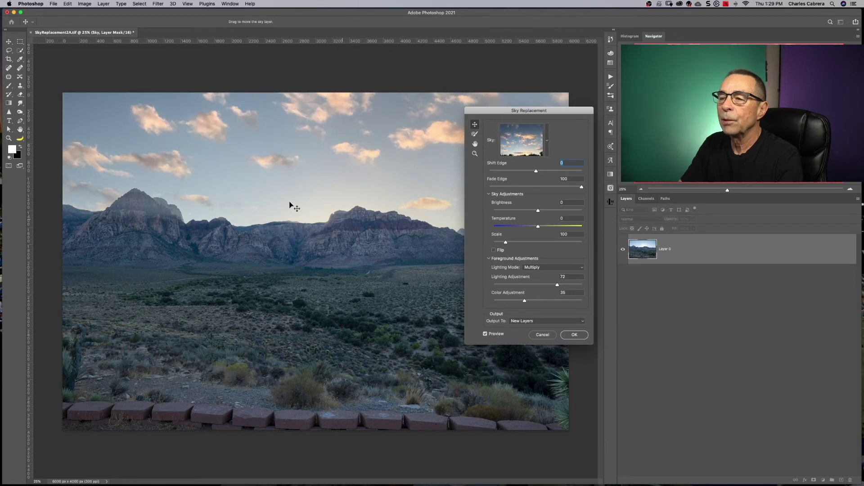
pyautogui.moveTo(287, 206); pyautogui.dragTo(309, 202)
pyautogui.click(522, 140)
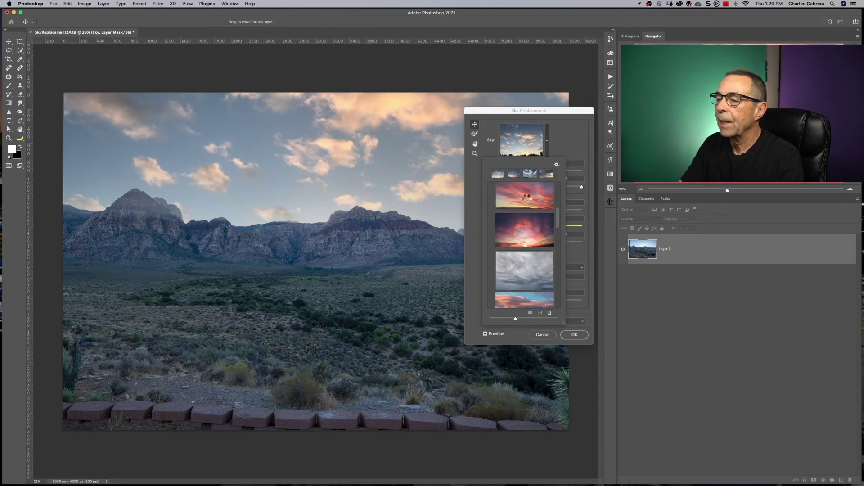
pyautogui.click(527, 201)
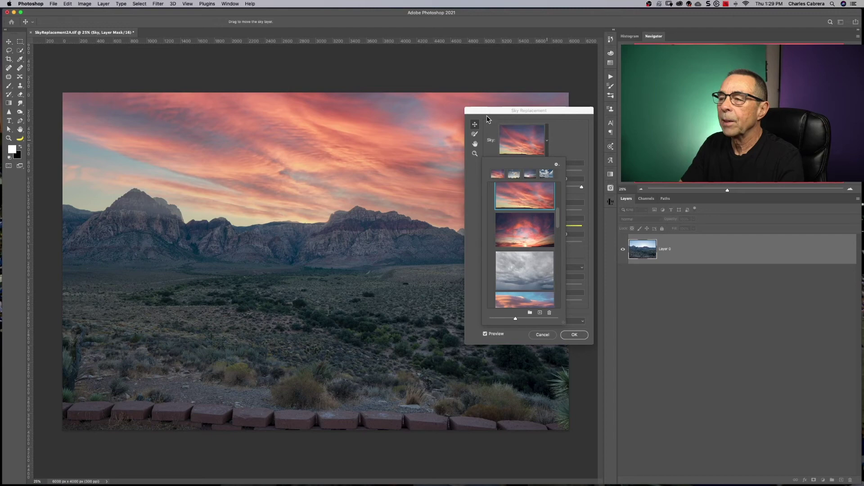
pyautogui.click(504, 134)
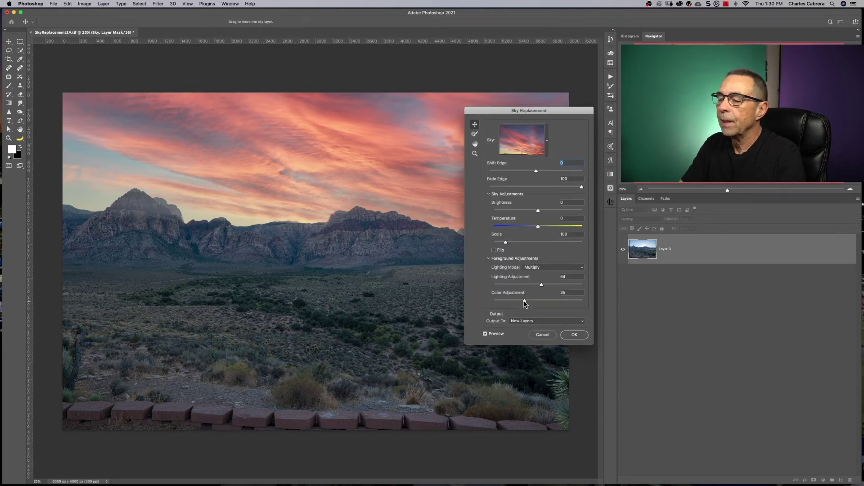
# Step: Set Color Adjustment 66 and Lighting Adjustment 5, fit the view, and apply the sky
pyautogui.moveTo(524, 302); pyautogui.dragTo(553, 305)
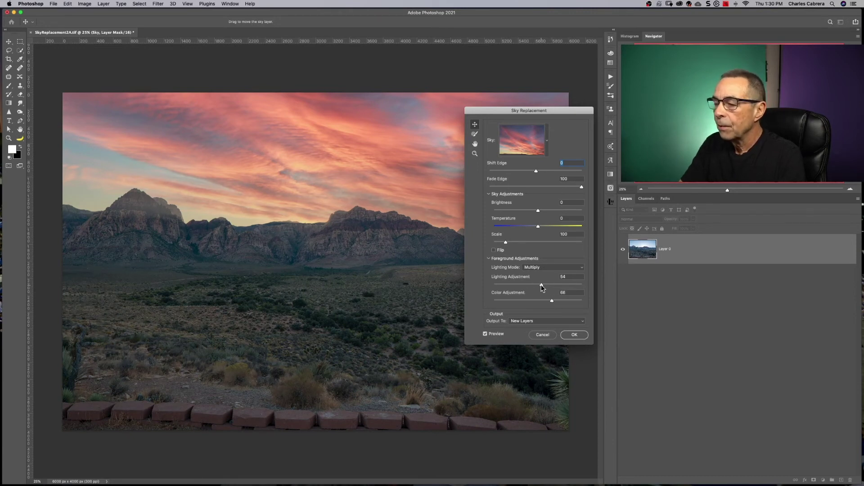
pyautogui.moveTo(541, 288); pyautogui.dragTo(498, 286)
pyautogui.press('super+0')
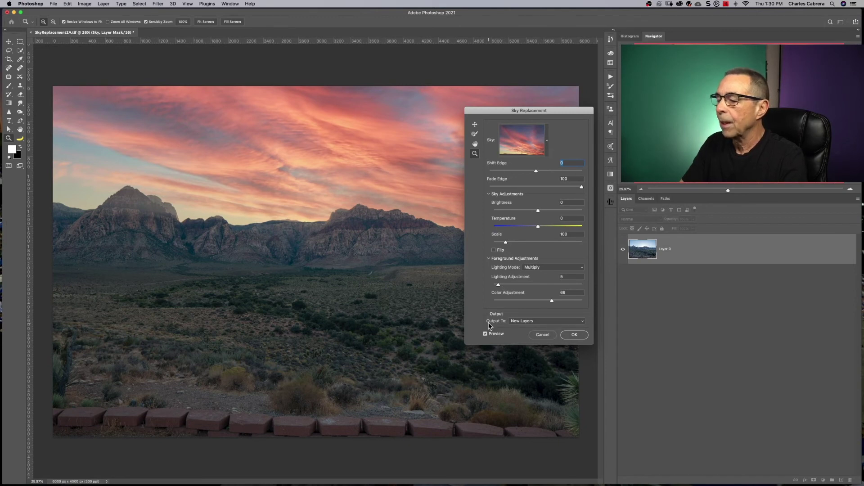
pyautogui.click(572, 337)
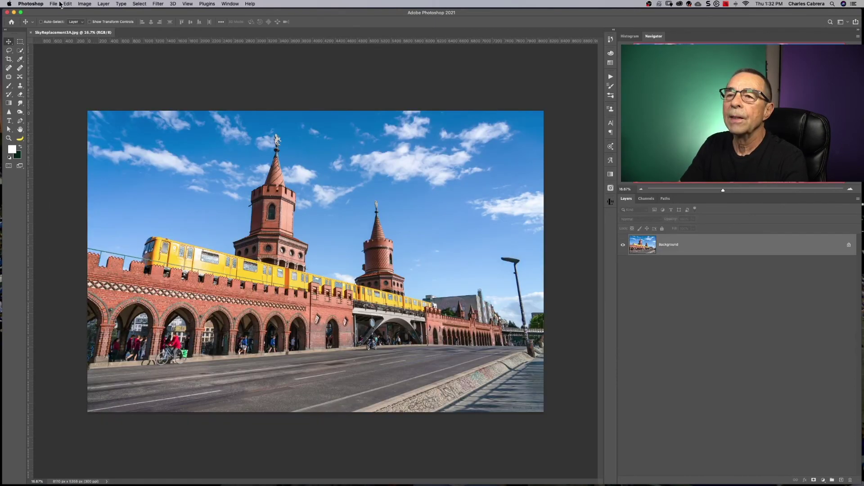
# Step: Launch Sky Replacement on the Berlin bridge photo and choose the orange-lit cloud preset
pyautogui.click(68, 4)
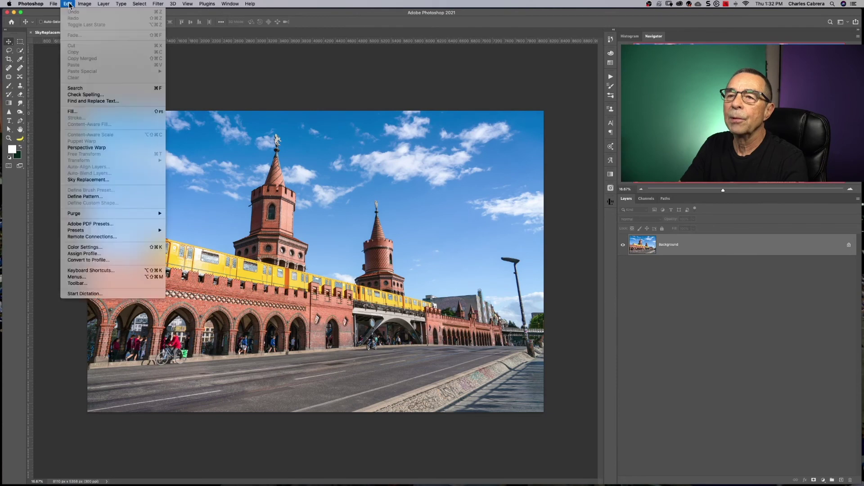
pyautogui.click(88, 180)
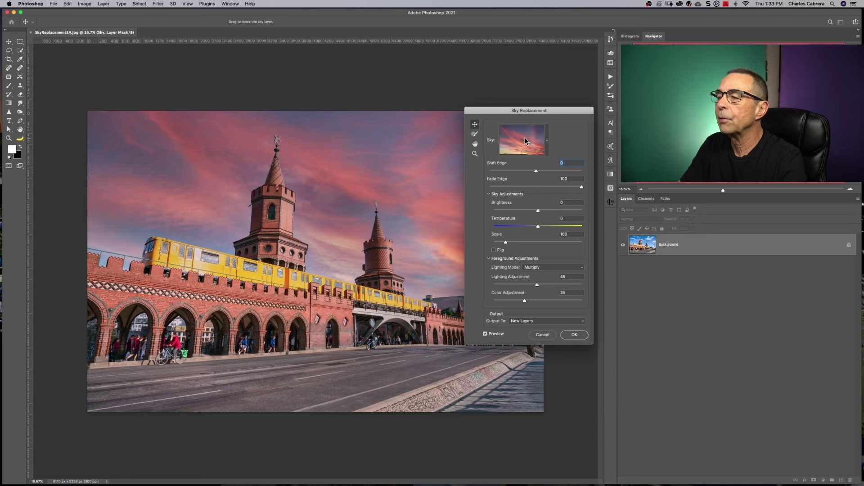
pyautogui.click(521, 143)
pyautogui.click(522, 206)
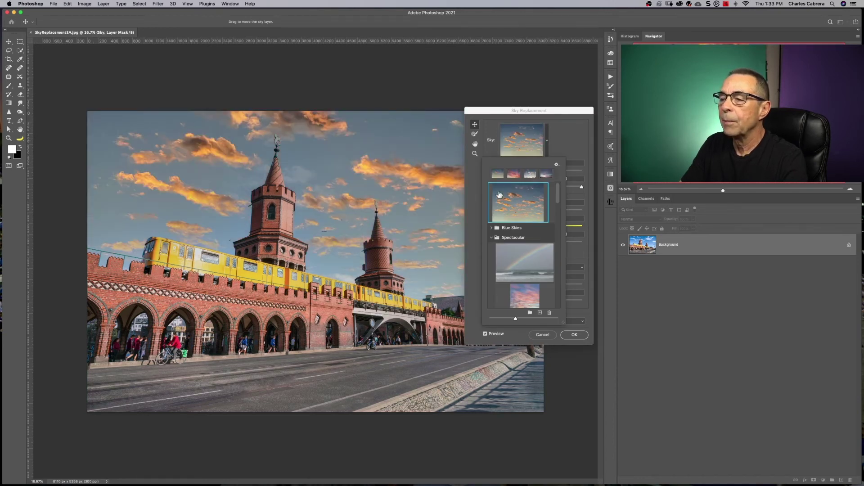
pyautogui.click(486, 212)
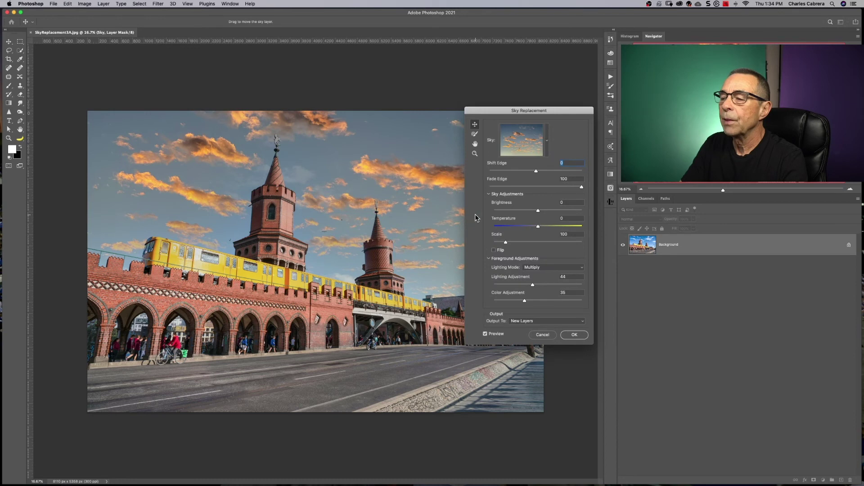
# Step: Pick the streaky pastel sunset sky preset, scale it to 140, and toggle Flip
pyautogui.click(494, 251)
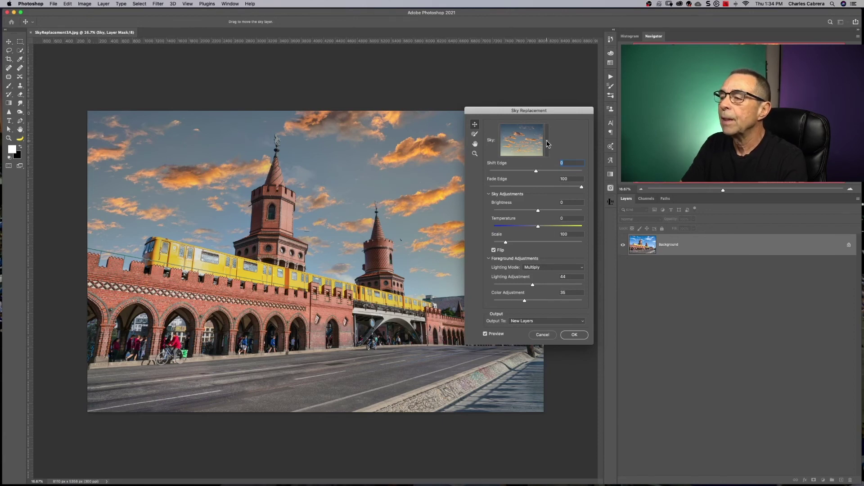
pyautogui.click(547, 144)
pyautogui.doubleClick(525, 295)
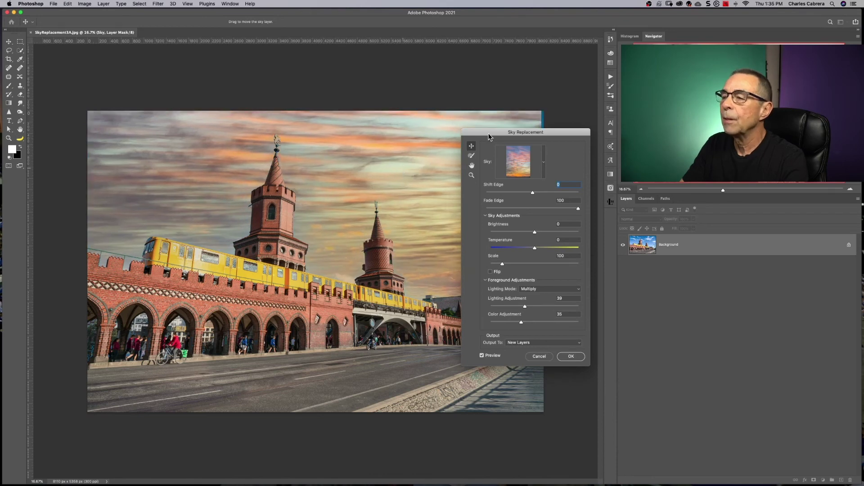
pyautogui.moveTo(502, 264); pyautogui.dragTo(513, 264)
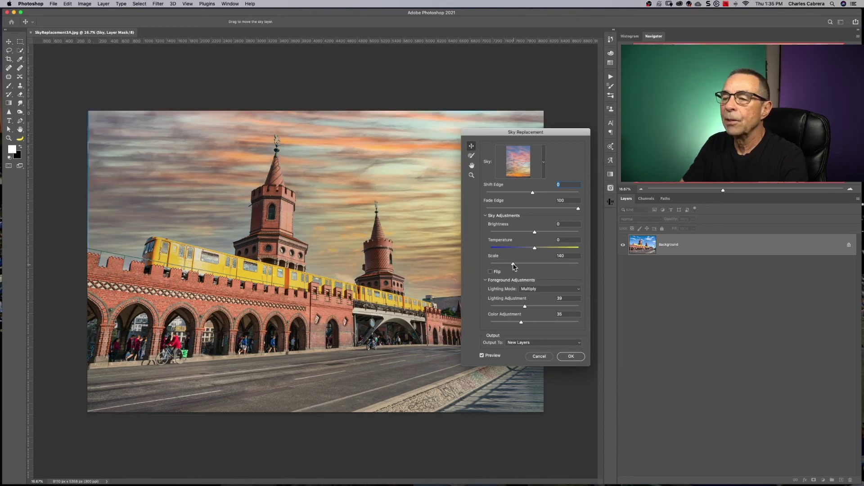
pyautogui.moveTo(526, 132); pyautogui.dragTo(484, 118)
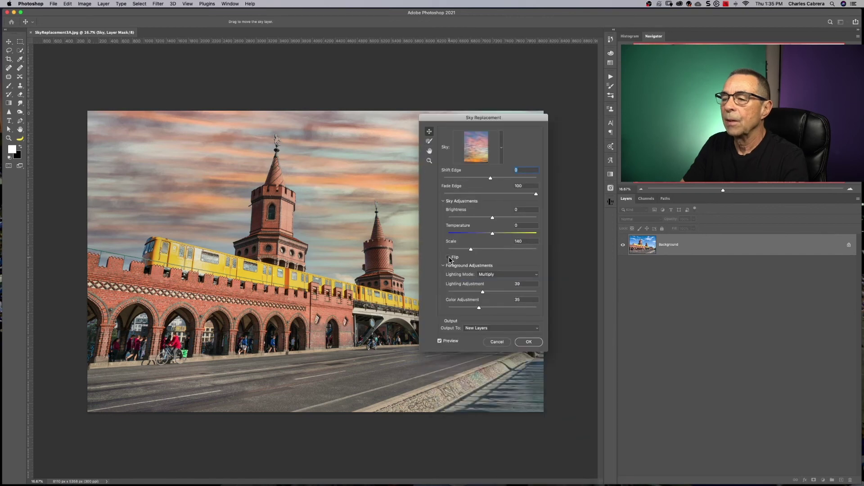
pyautogui.click(449, 259)
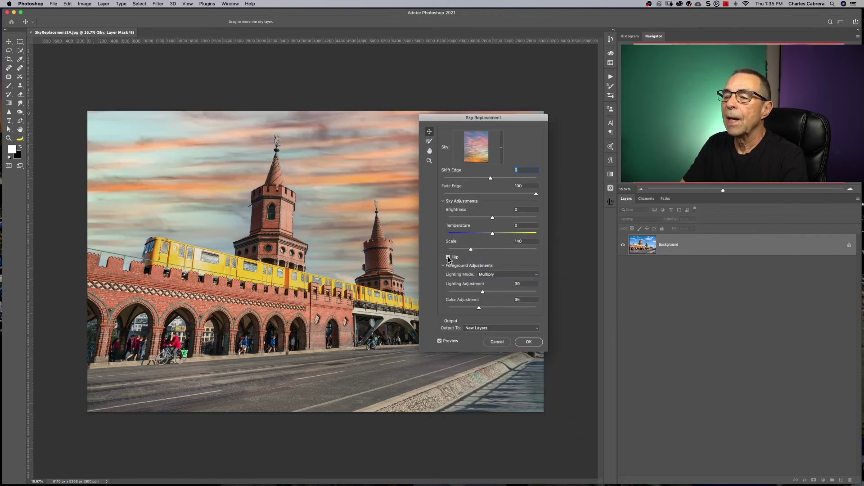
pyautogui.click(448, 258)
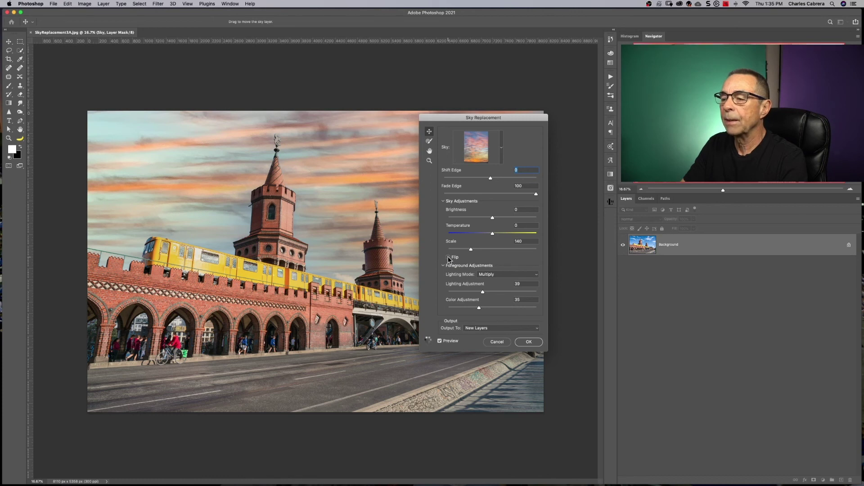
# Step: Set Output To Duplicate Layer and apply the sky replacement to the bridge photo
pyautogui.click(535, 328)
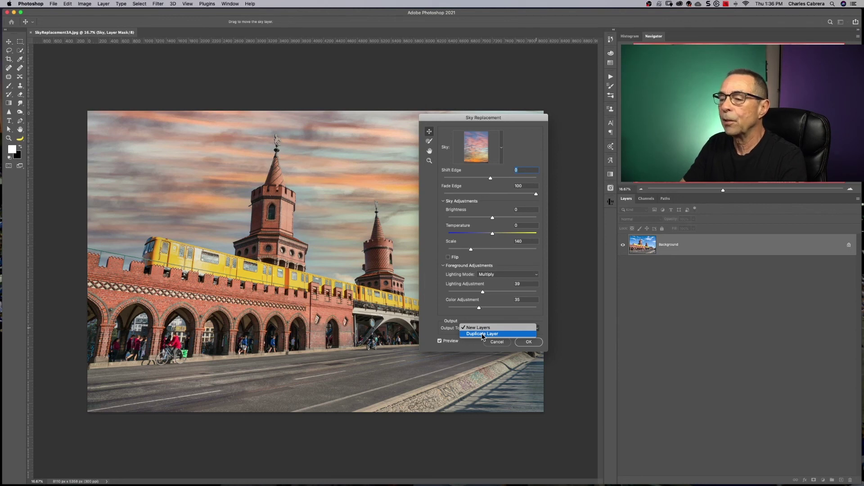
pyautogui.click(483, 334)
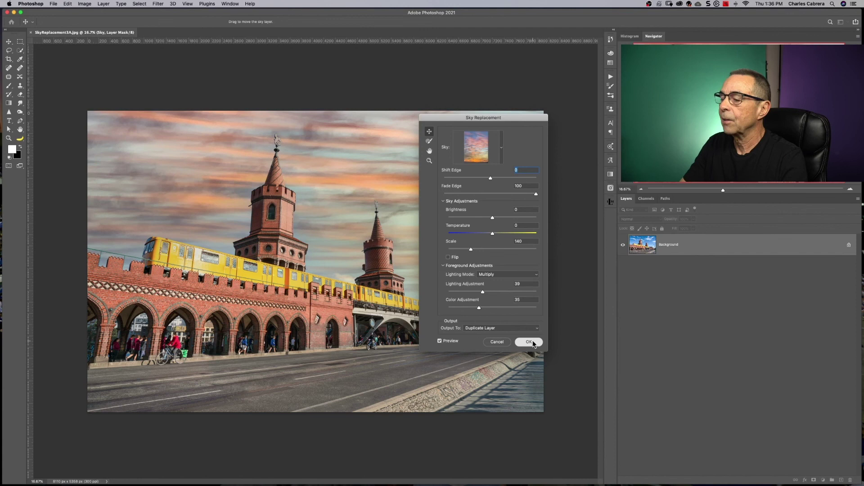
pyautogui.click(528, 342)
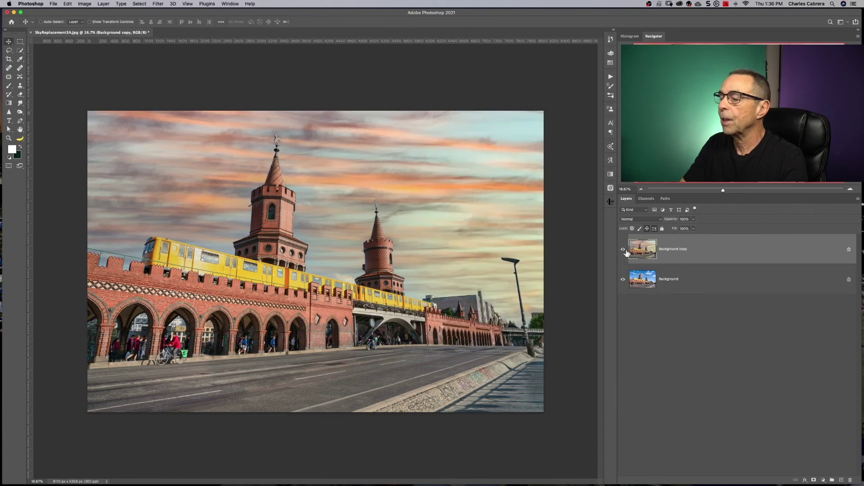